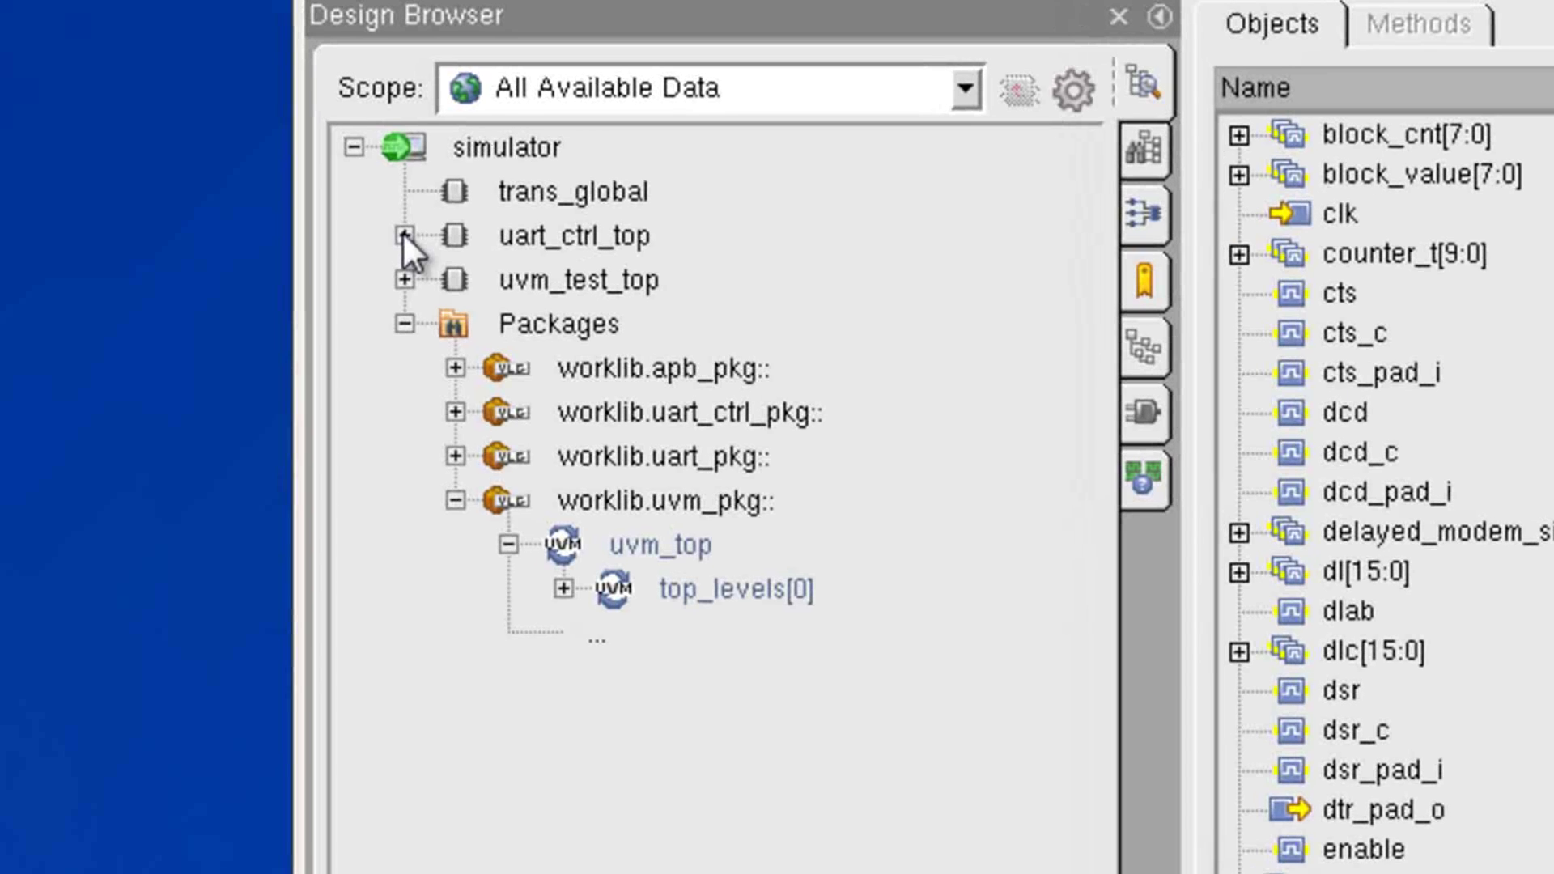
# Expand uart_ctrl_top and uart_dut, then list dbg's signals such as fcr 'h3, lcr 'h0F, lsr 'hE4.
pyautogui.click(404, 234)
pyautogui.click(404, 234)
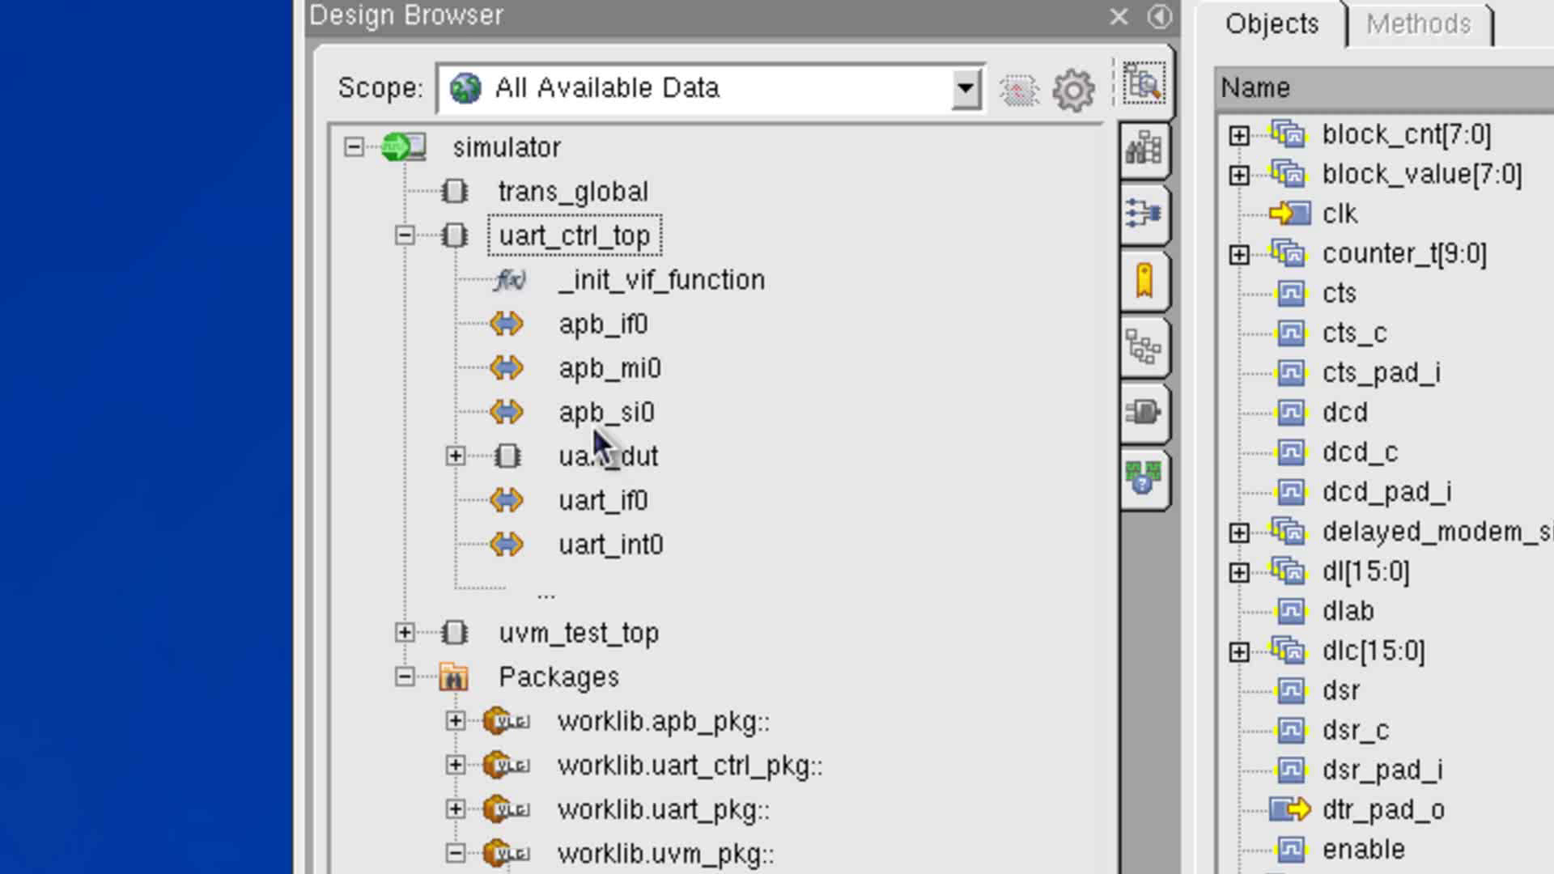
pyautogui.click(451, 460)
pyautogui.click(642, 501)
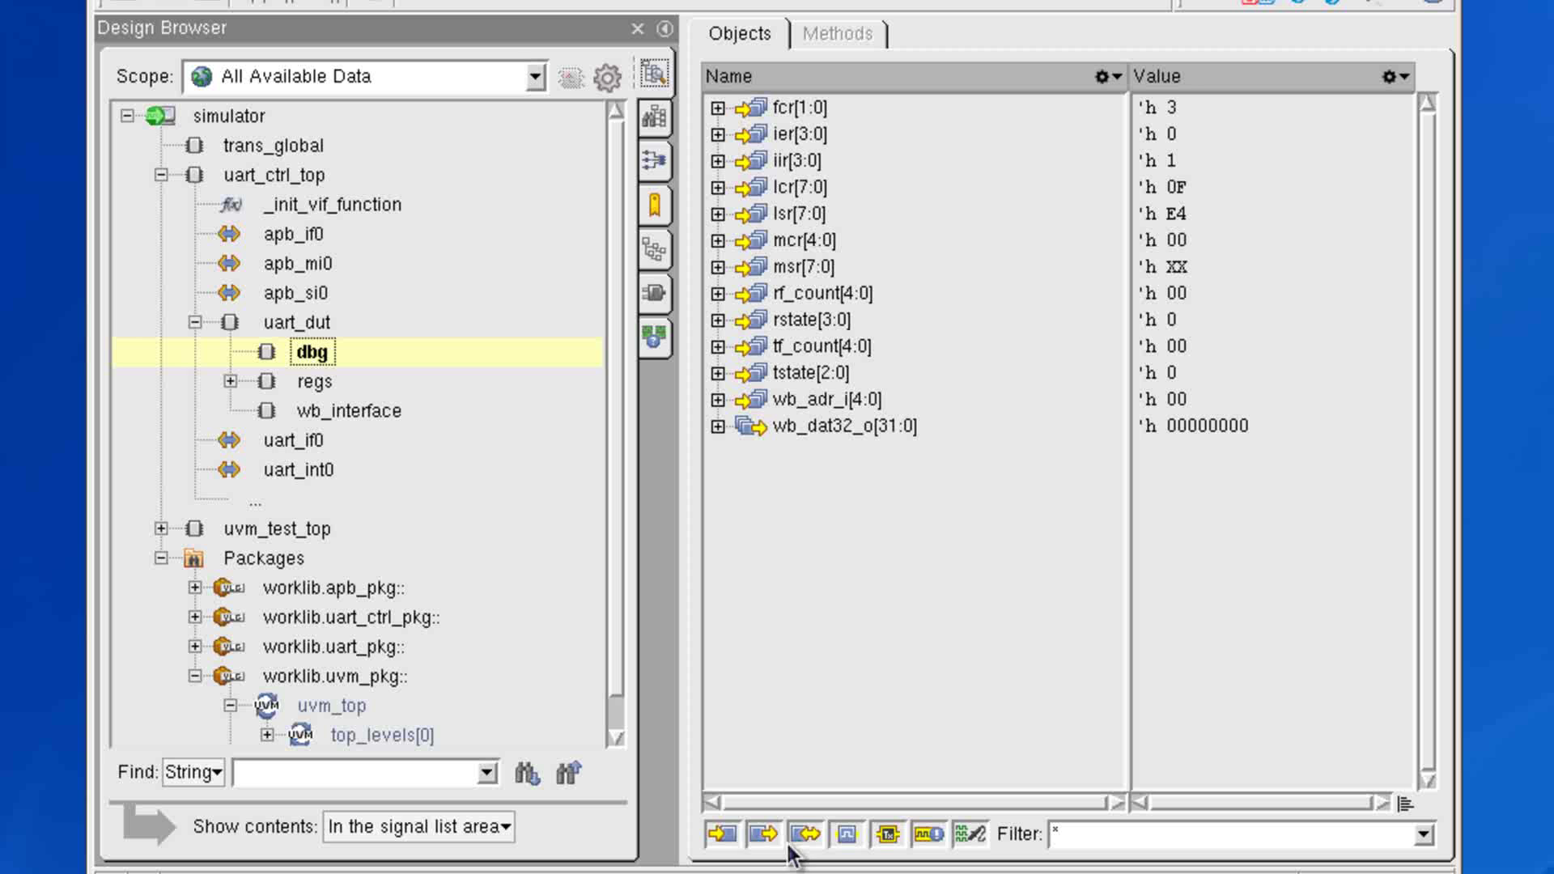
pyautogui.click(725, 833)
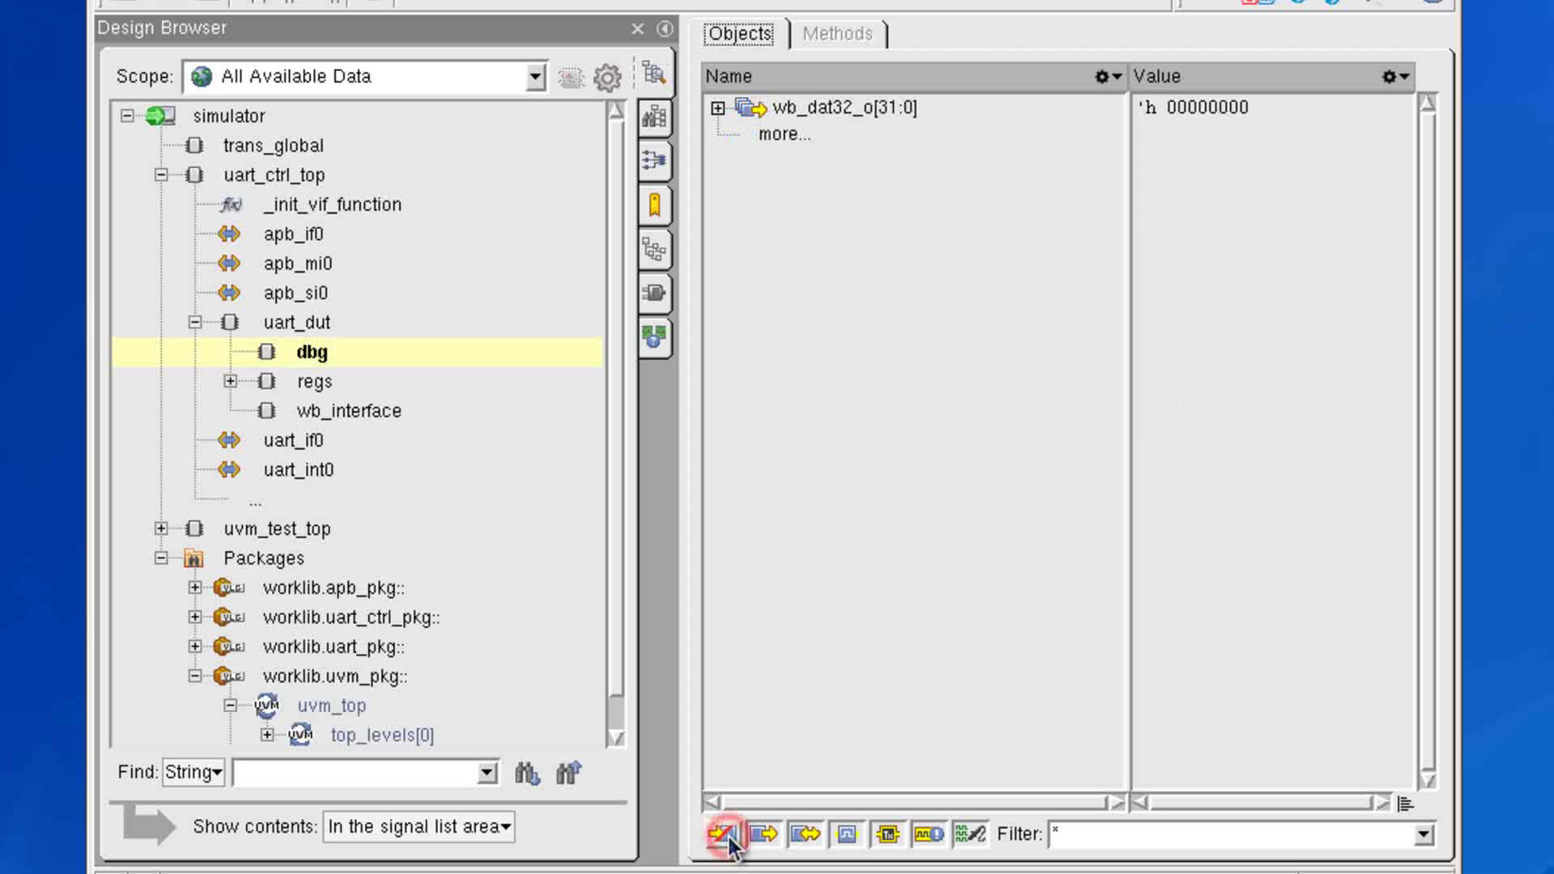
pyautogui.click(763, 835)
pyautogui.click(723, 834)
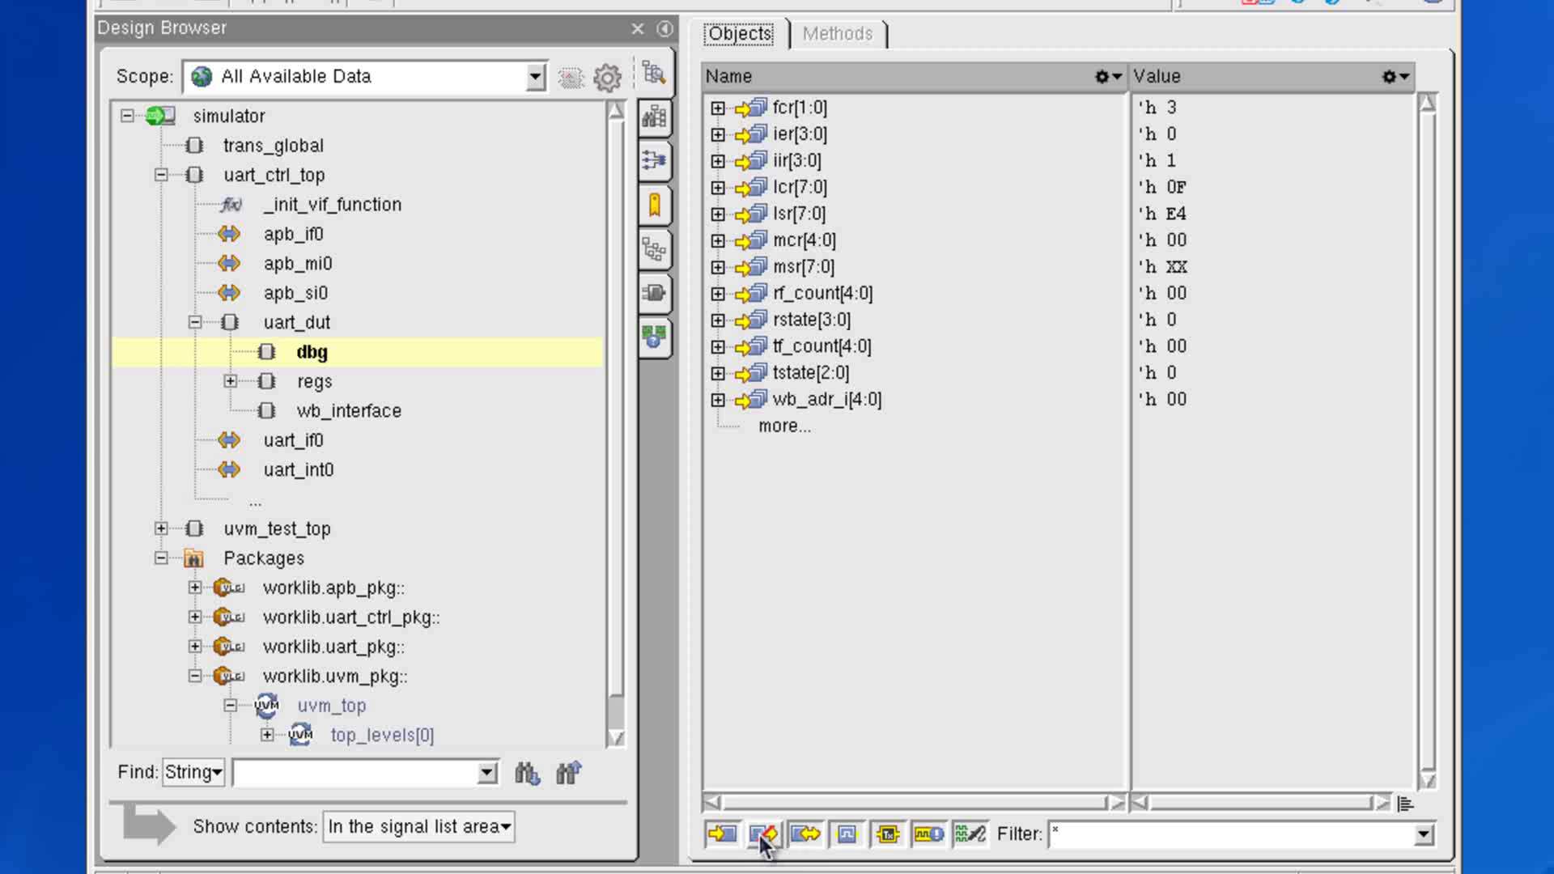
pyautogui.click(764, 836)
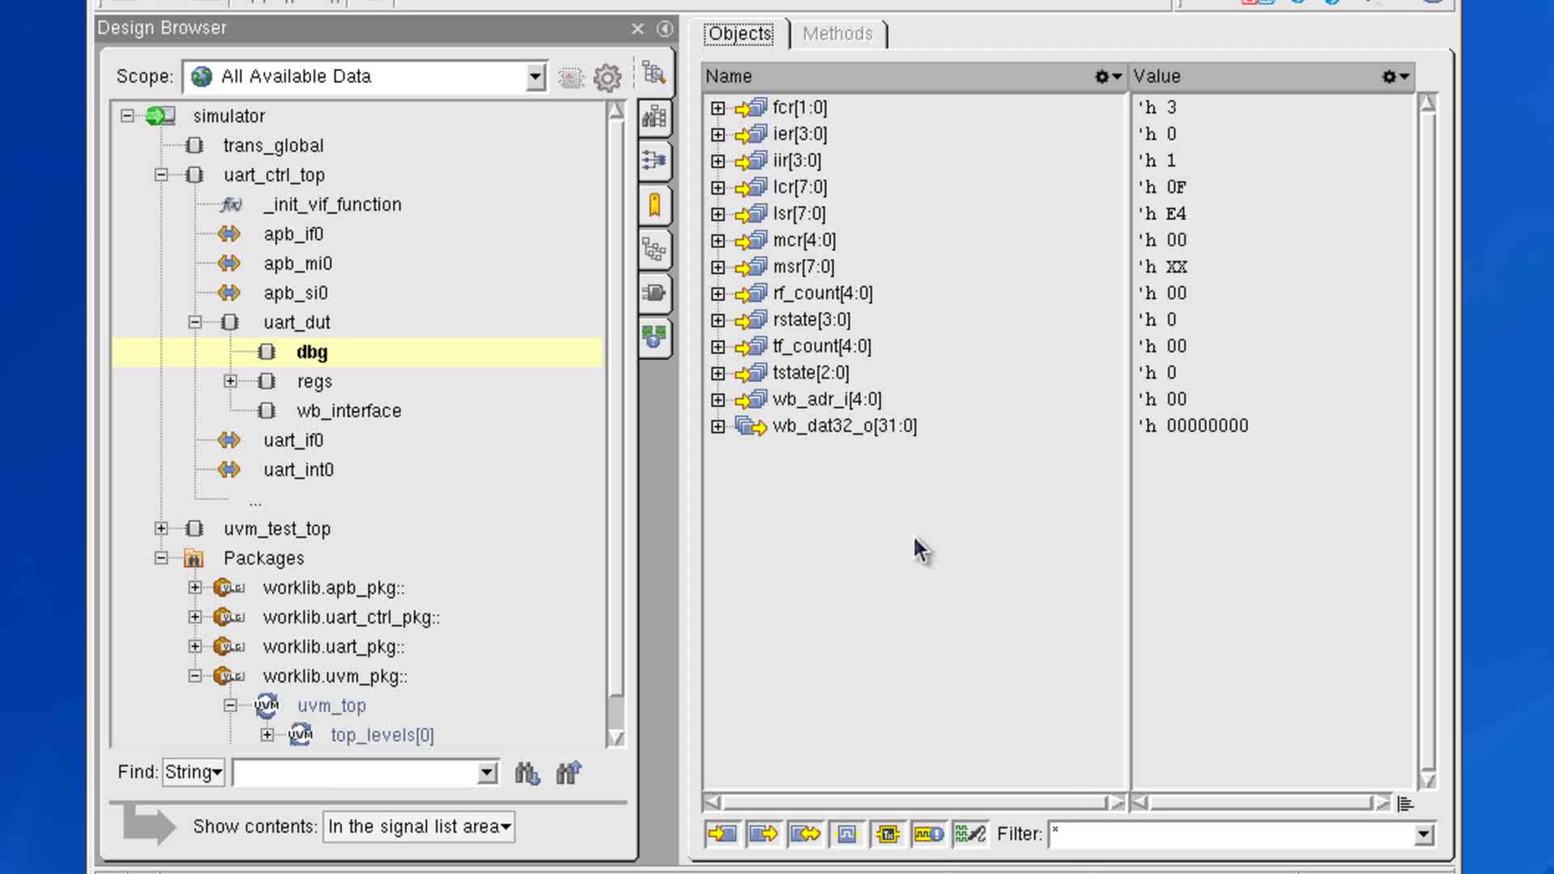
pyautogui.click(1066, 833)
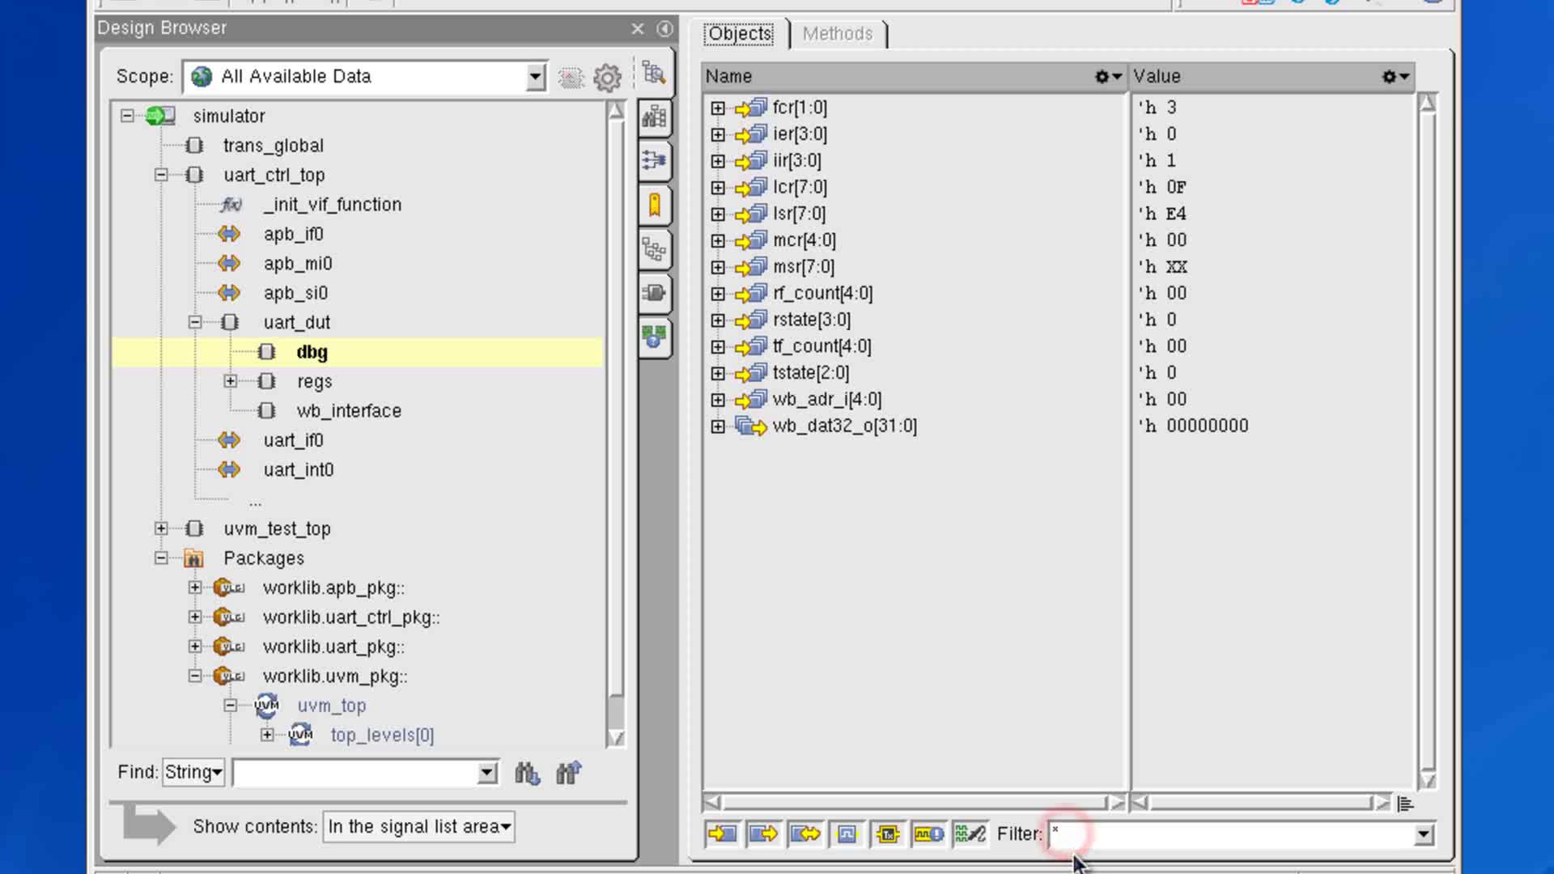
pyautogui.write('w')
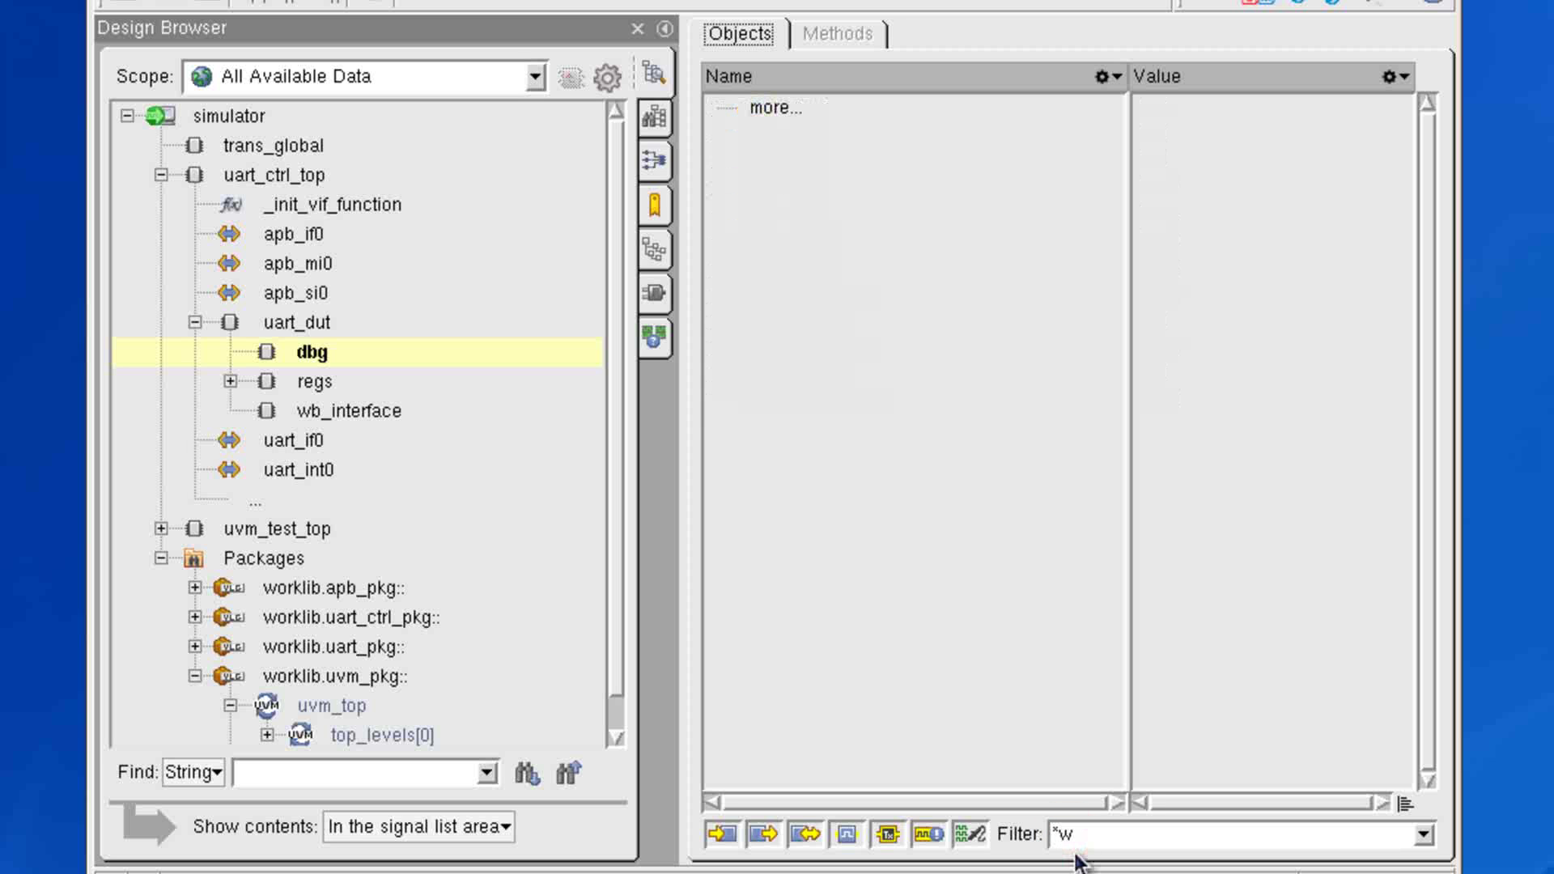
pyautogui.press('BackSpace')
pyautogui.press('BackSpace')
pyautogui.write('wb')
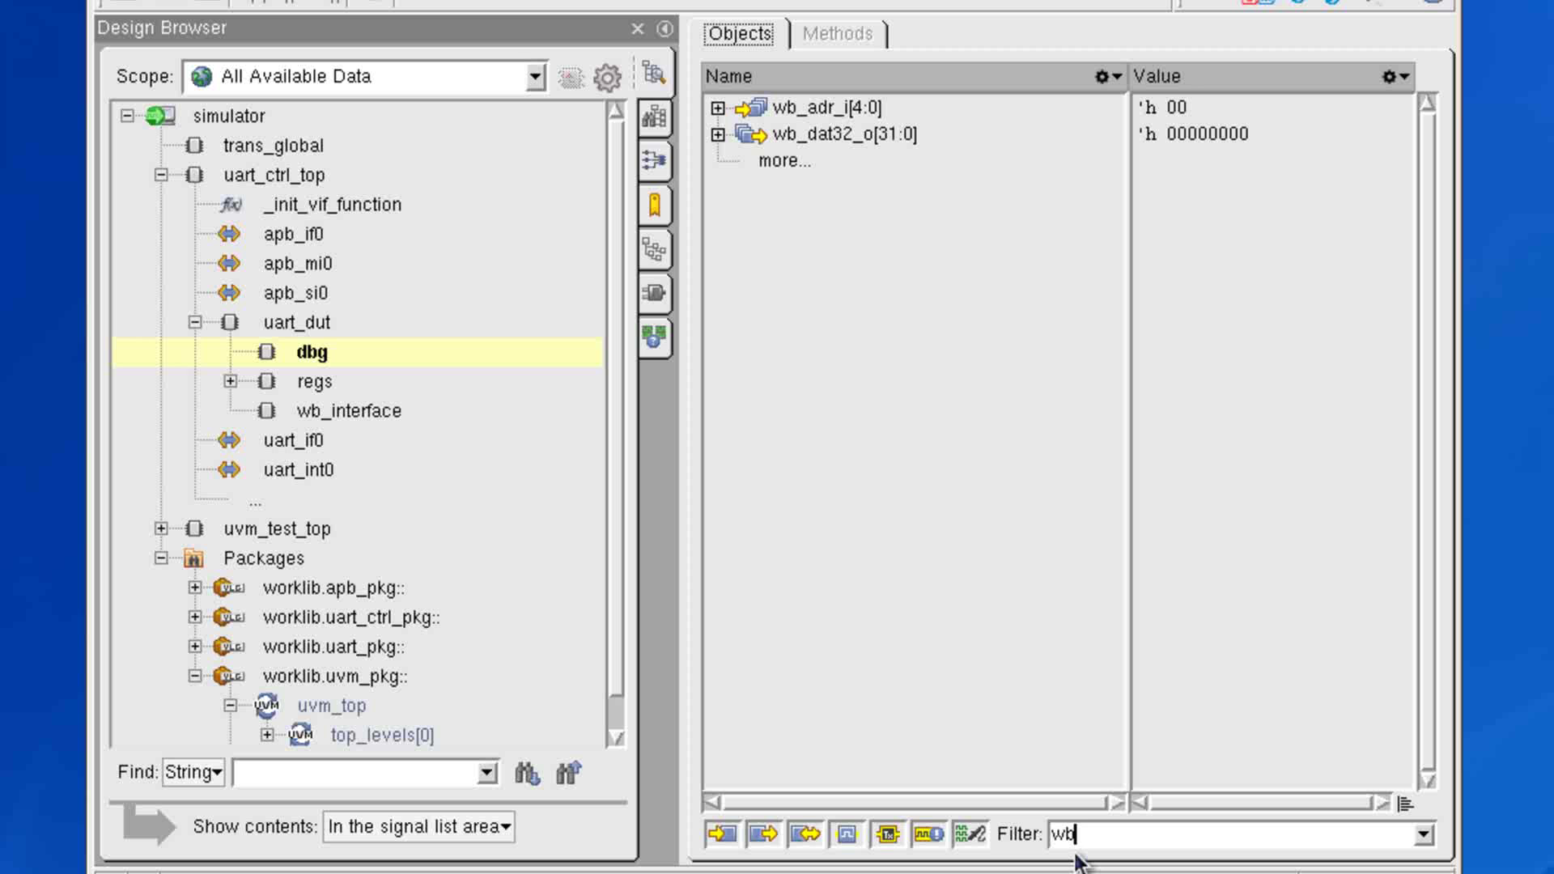
pyautogui.press('BackSpace')
pyautogui.press('BackSpace')
pyautogui.write('*')
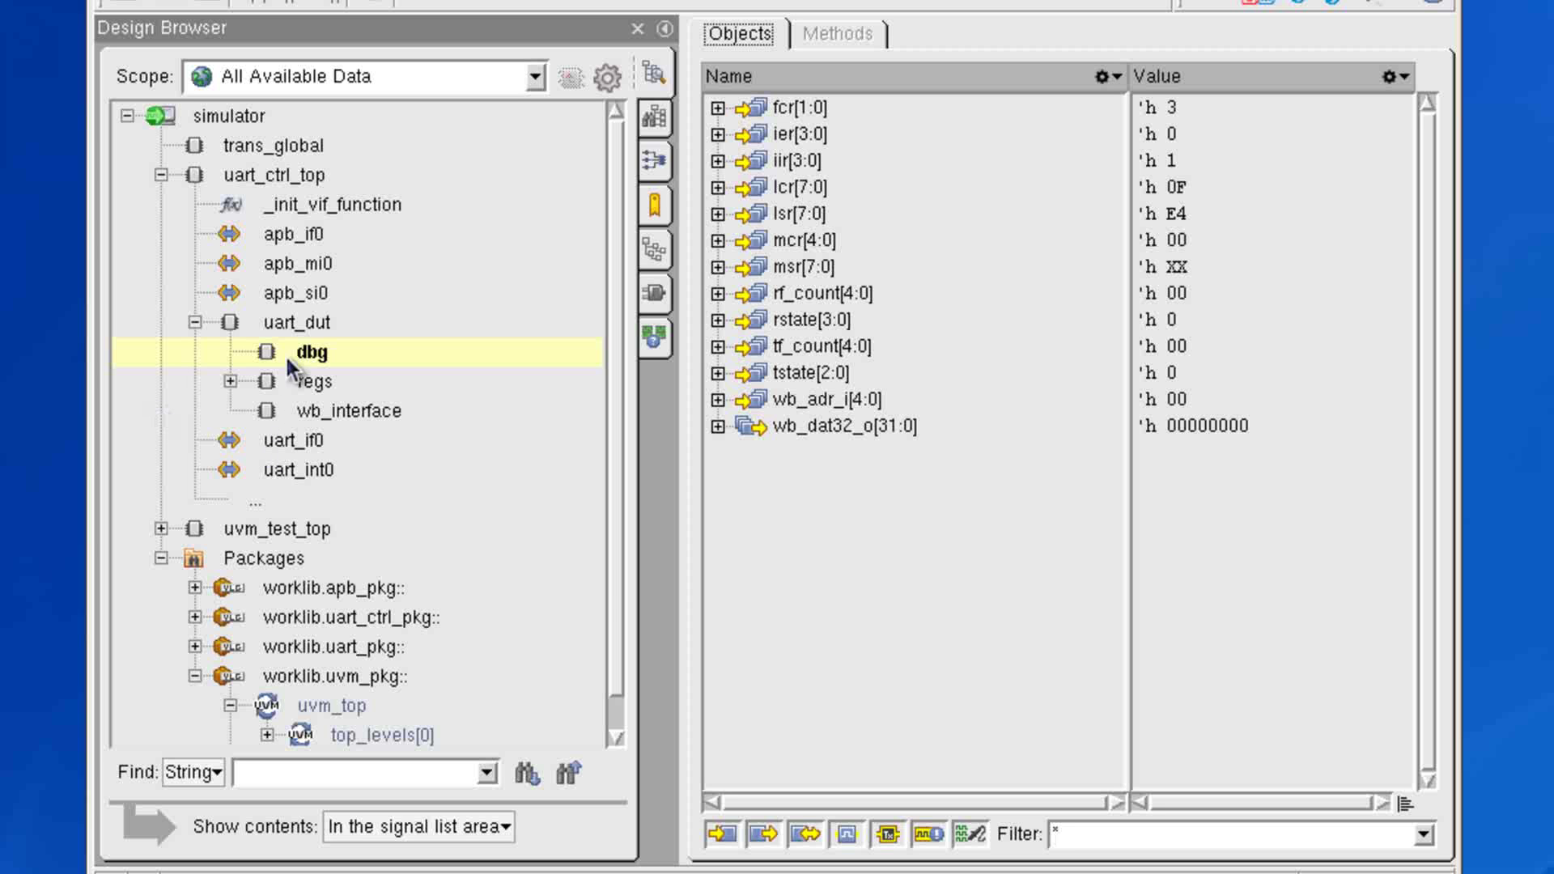
# Expand top_levels[0] and uart_ctrl_tb0 under worklib.uvm_pkg and show apb0's data members and values.
pyautogui.click(614, 560)
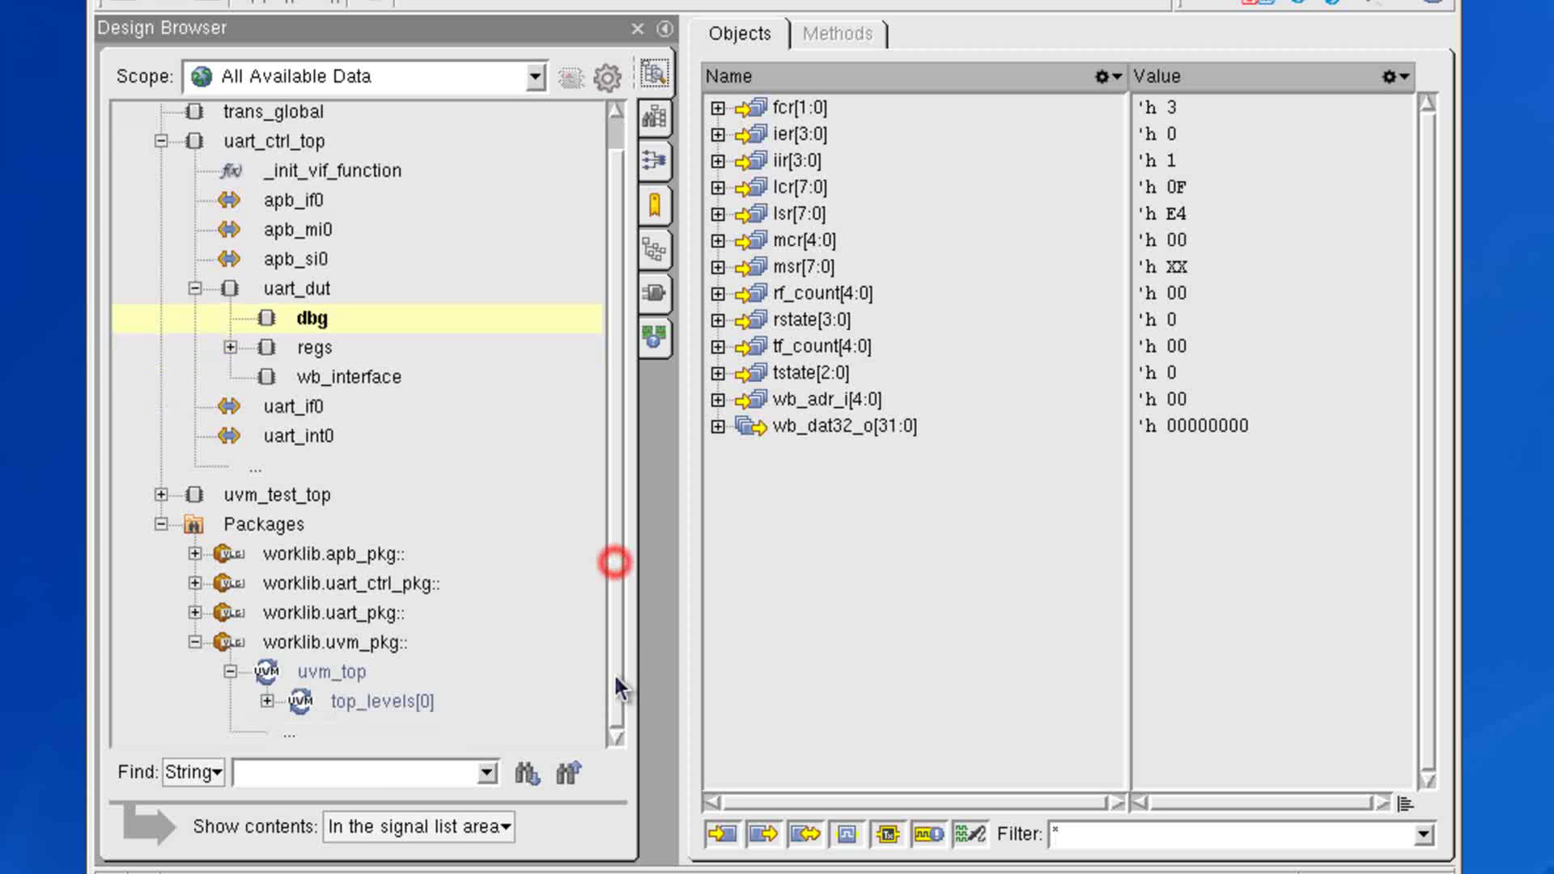
pyautogui.click(267, 701)
pyautogui.click(301, 731)
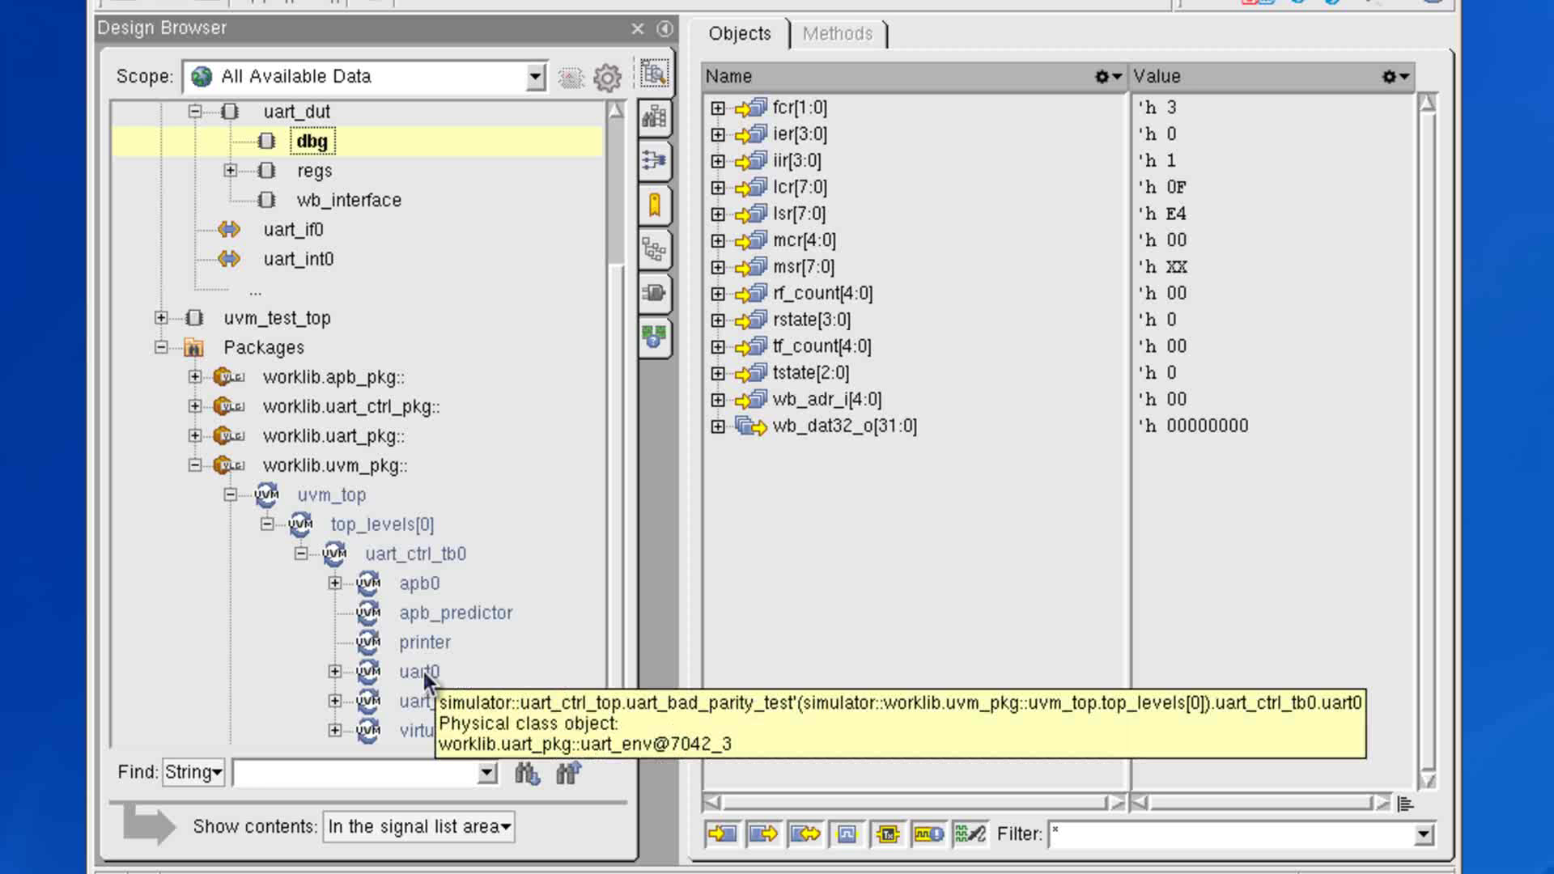
pyautogui.click(410, 581)
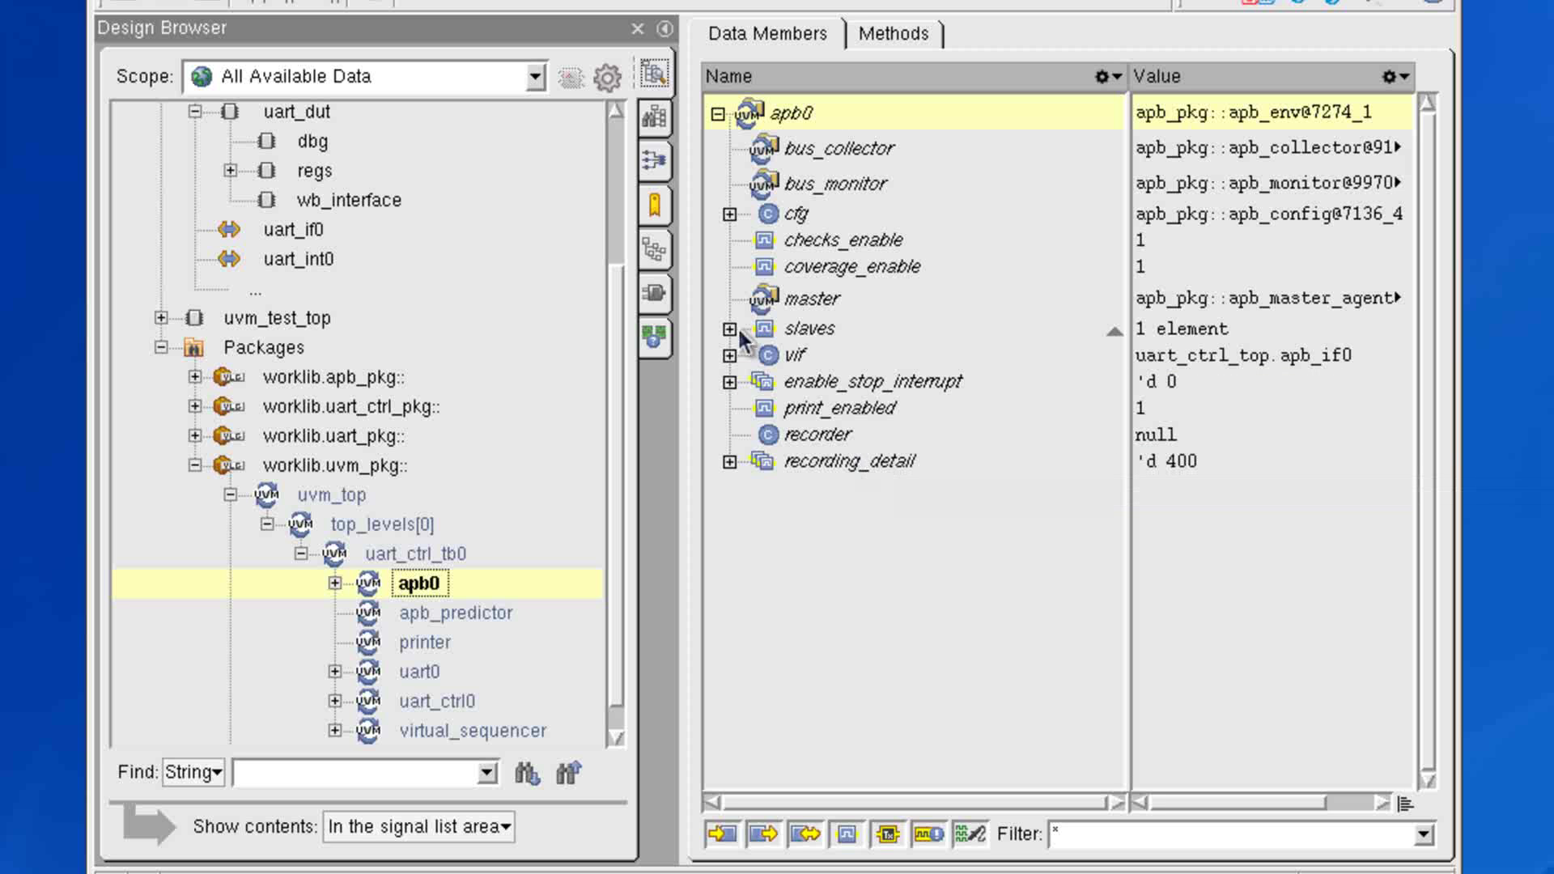
# Expand apb0's cfg and master_config to reveal is_active UVM_ACTIVE, name "master" and num_slaves 'd 1.
pyautogui.click(729, 215)
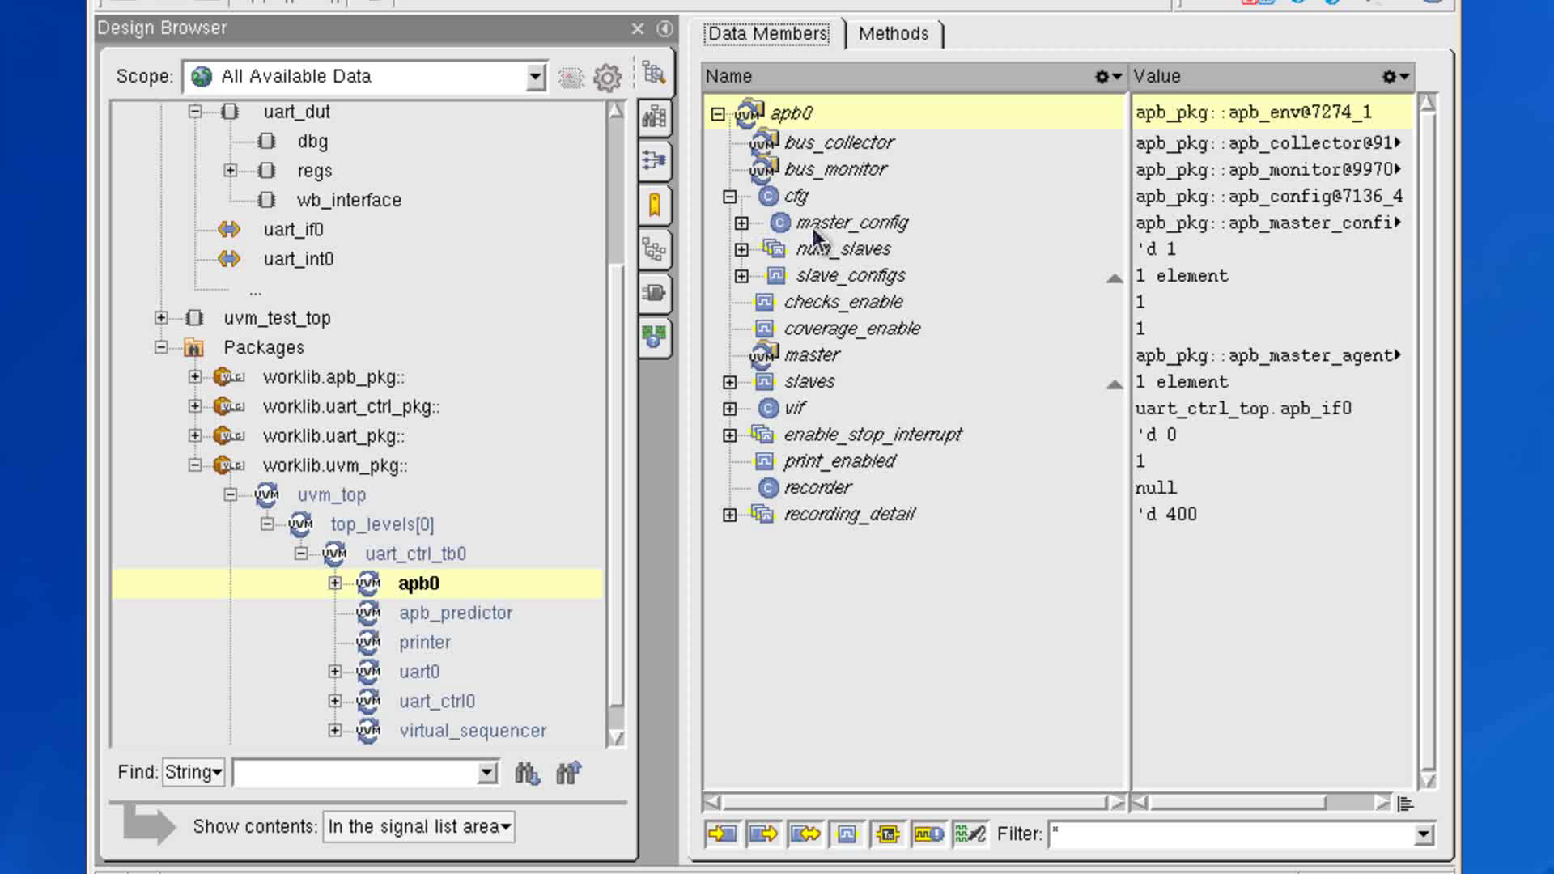
pyautogui.click(741, 224)
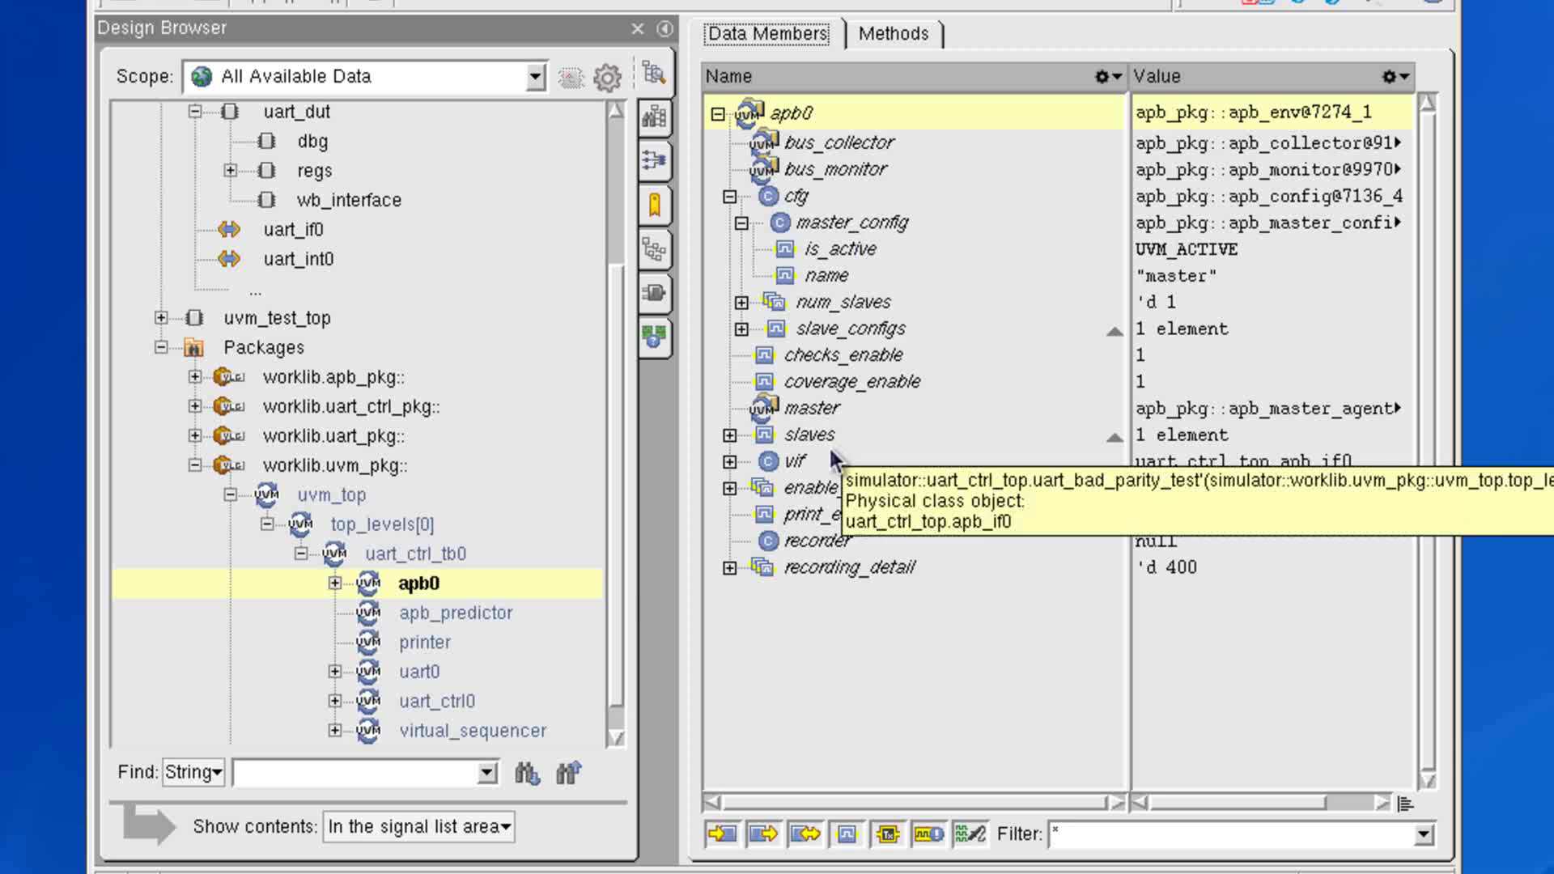
pyautogui.click(614, 614)
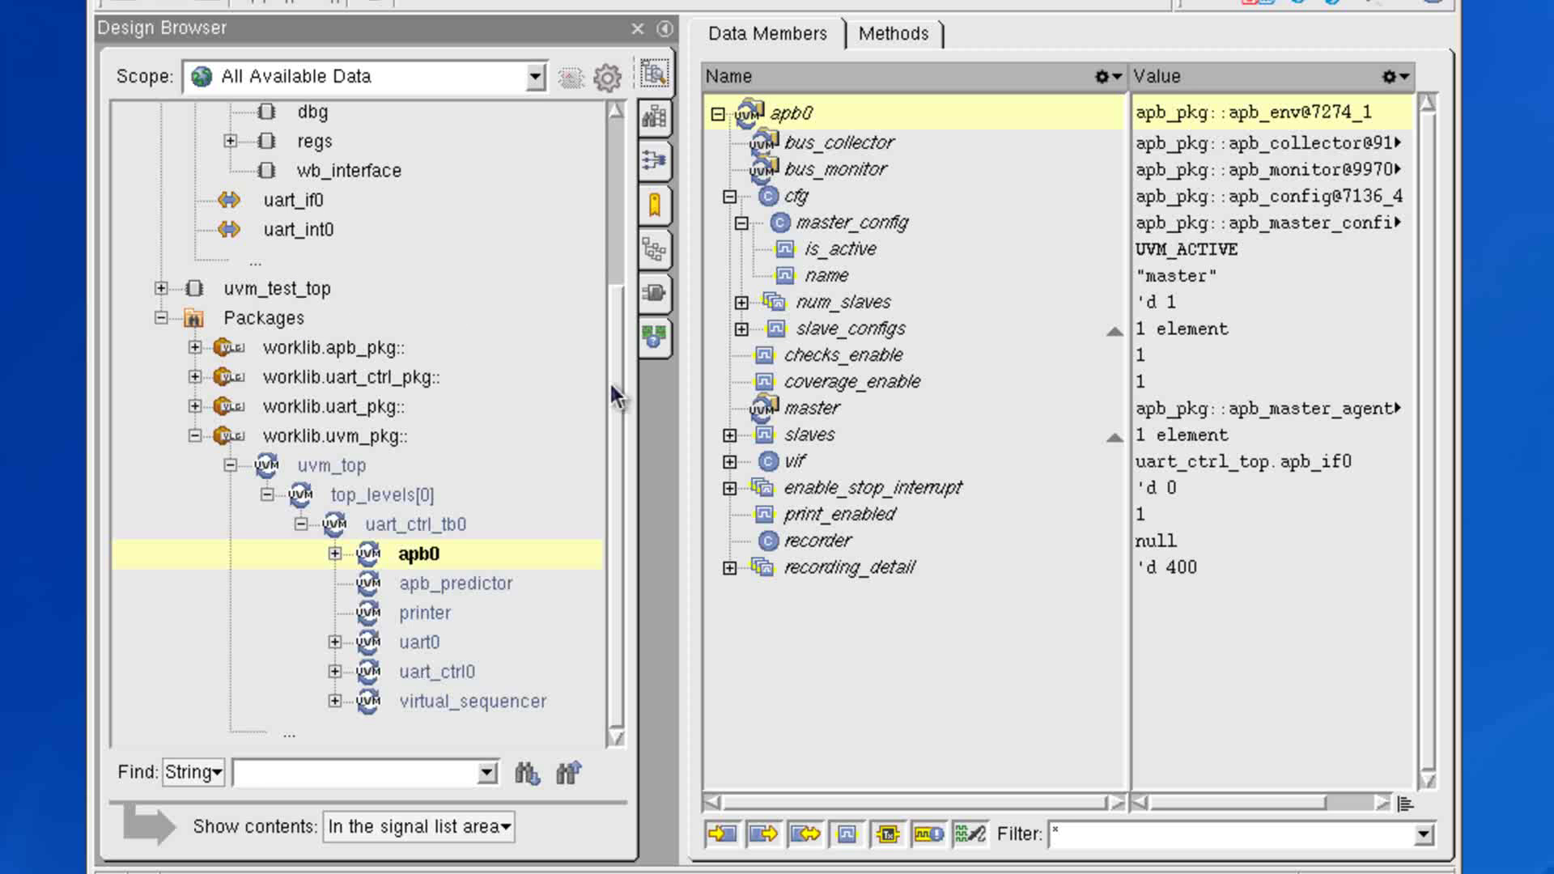
pyautogui.moveTo(610, 381); pyautogui.dragTo(613, 300)
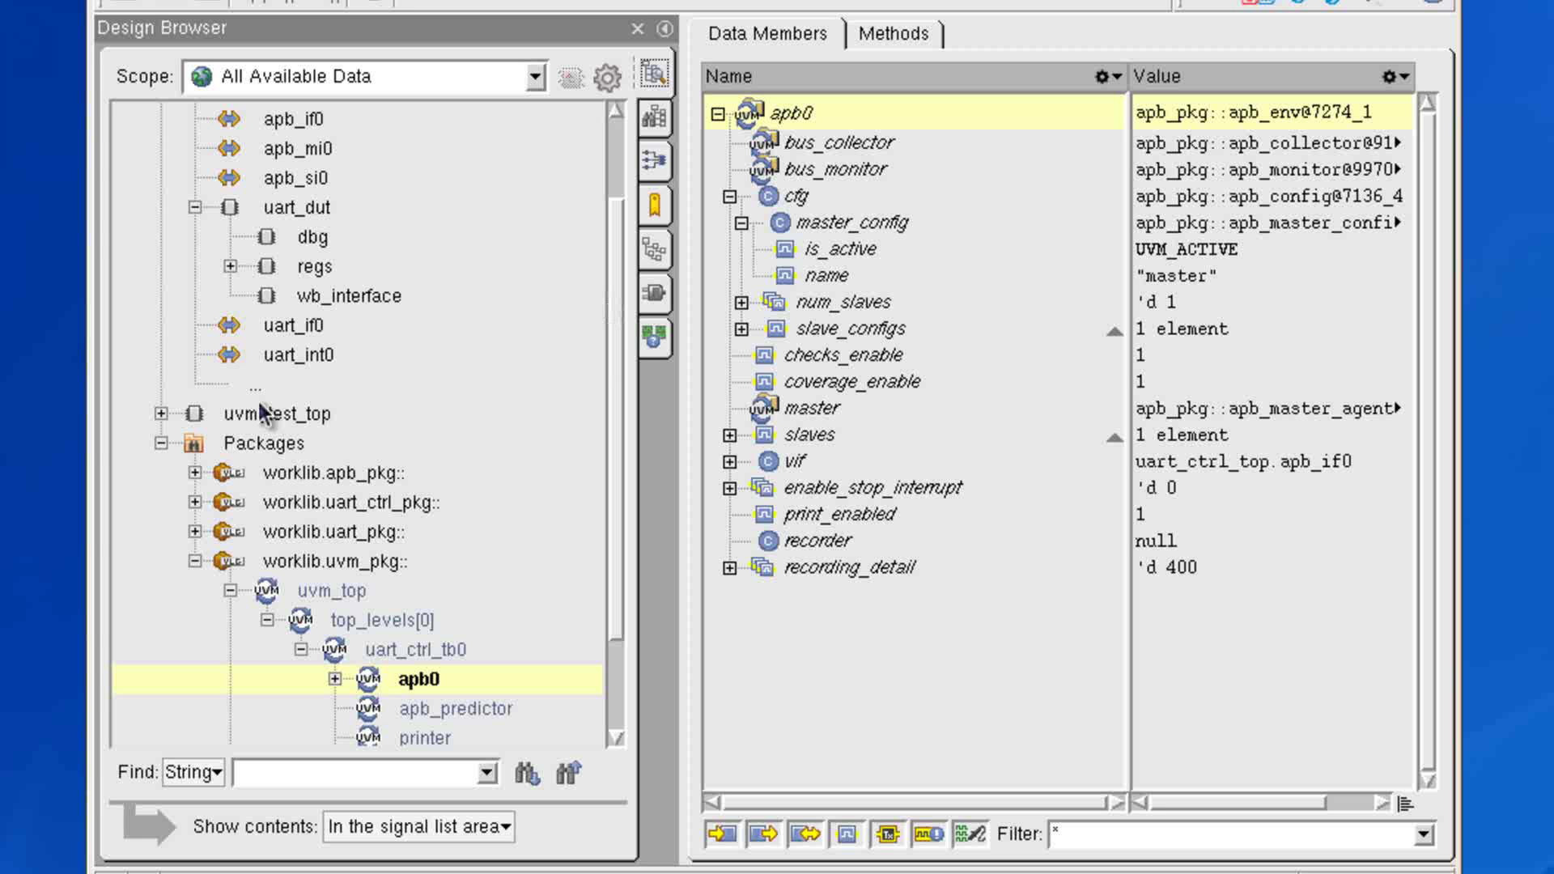
pyautogui.moveTo(256, 391)
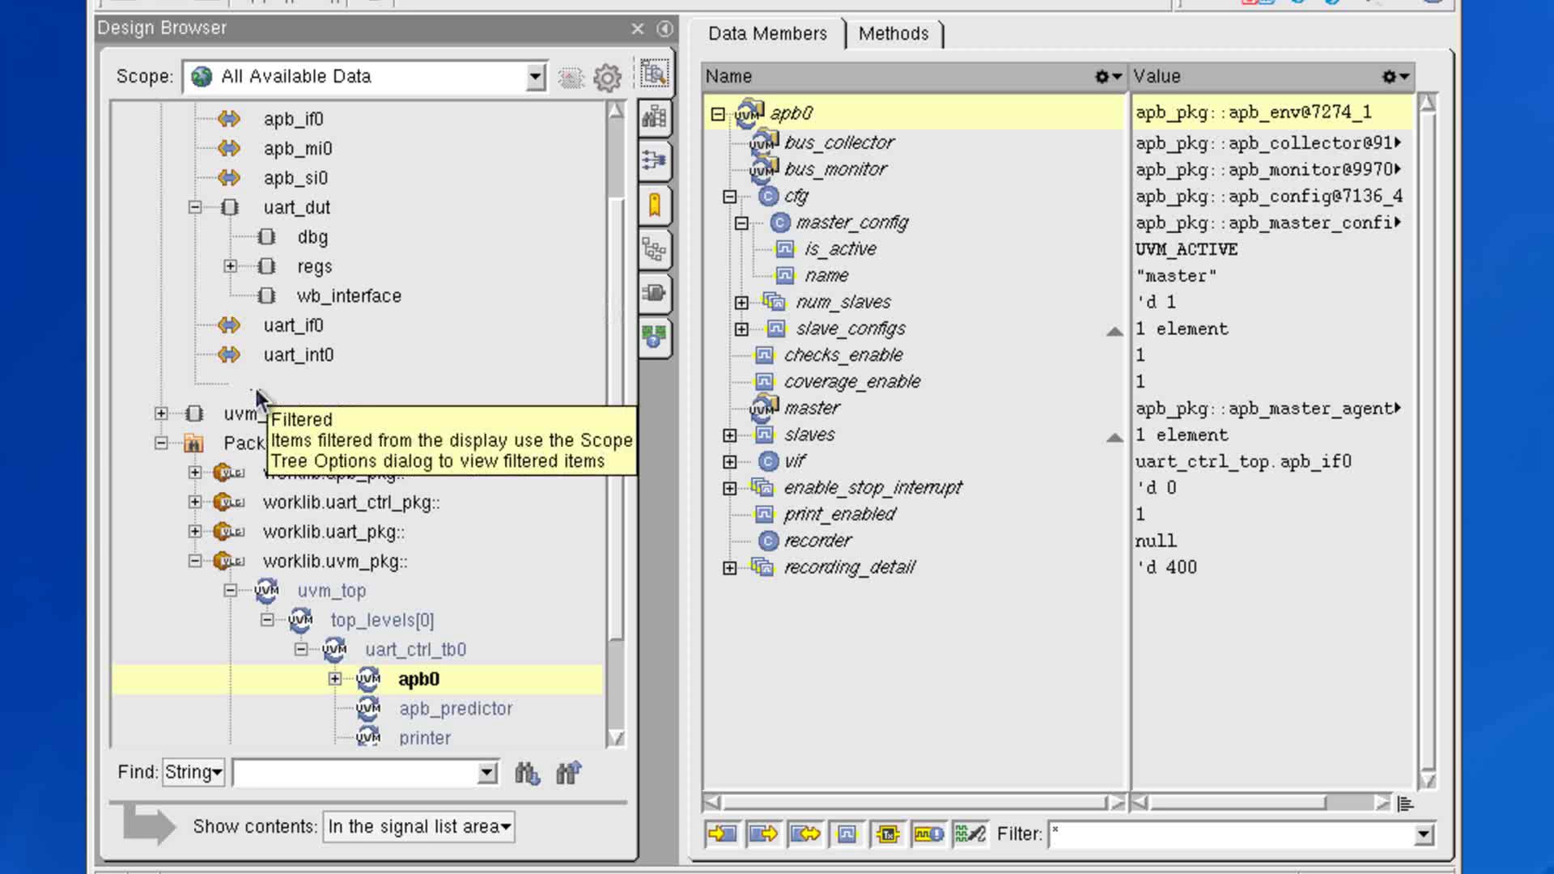
# Enable Class definitions among the Verilog scope types in Sidebar Options.
pyautogui.click(602, 79)
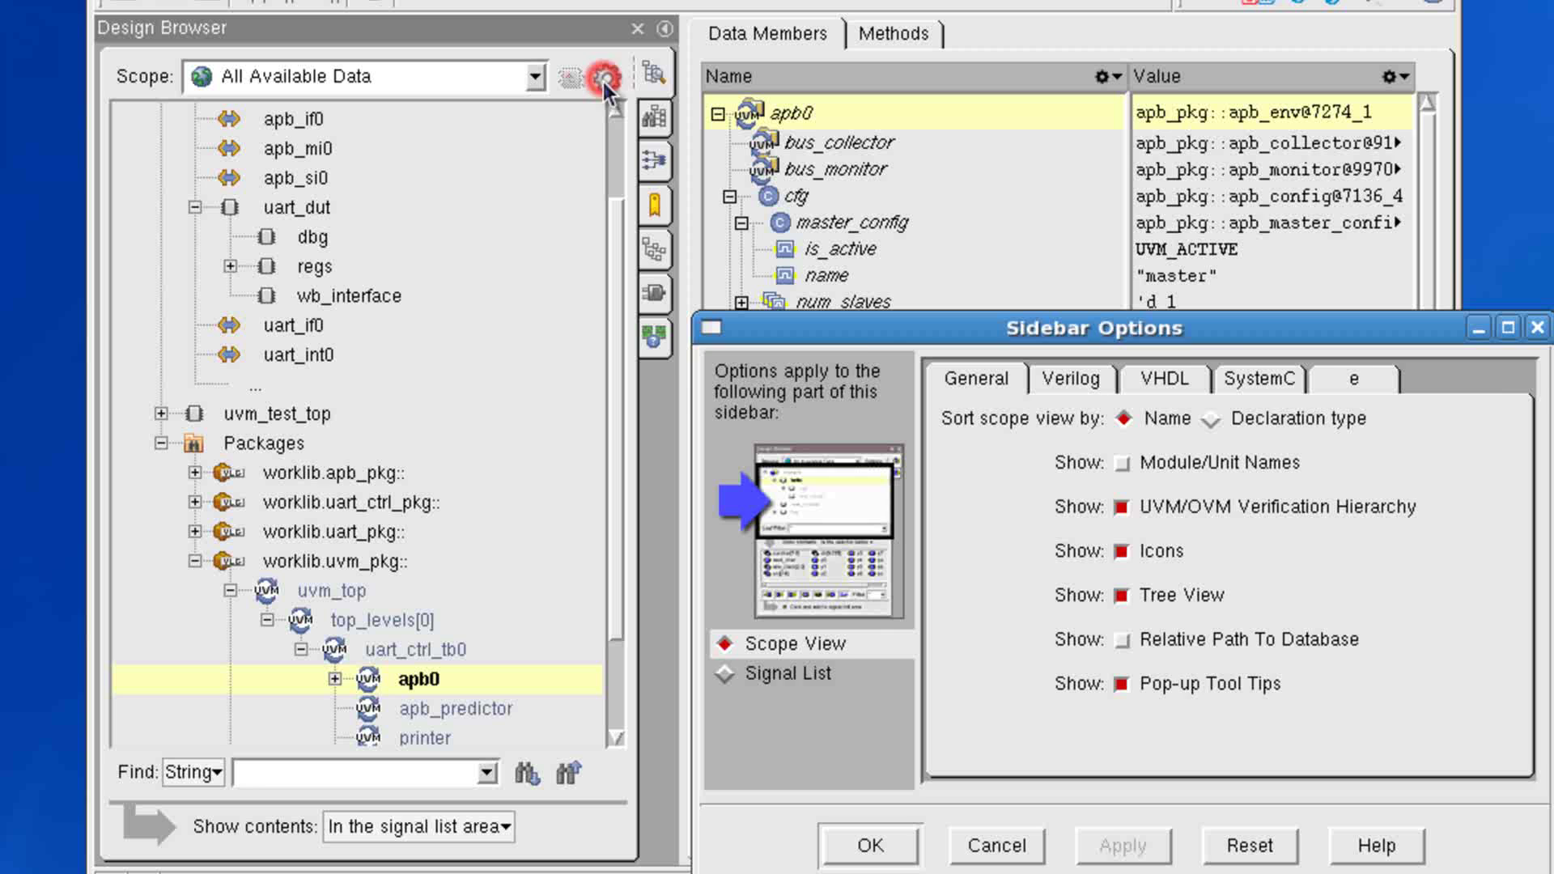
pyautogui.moveTo(890, 332); pyautogui.dragTo(1044, 143)
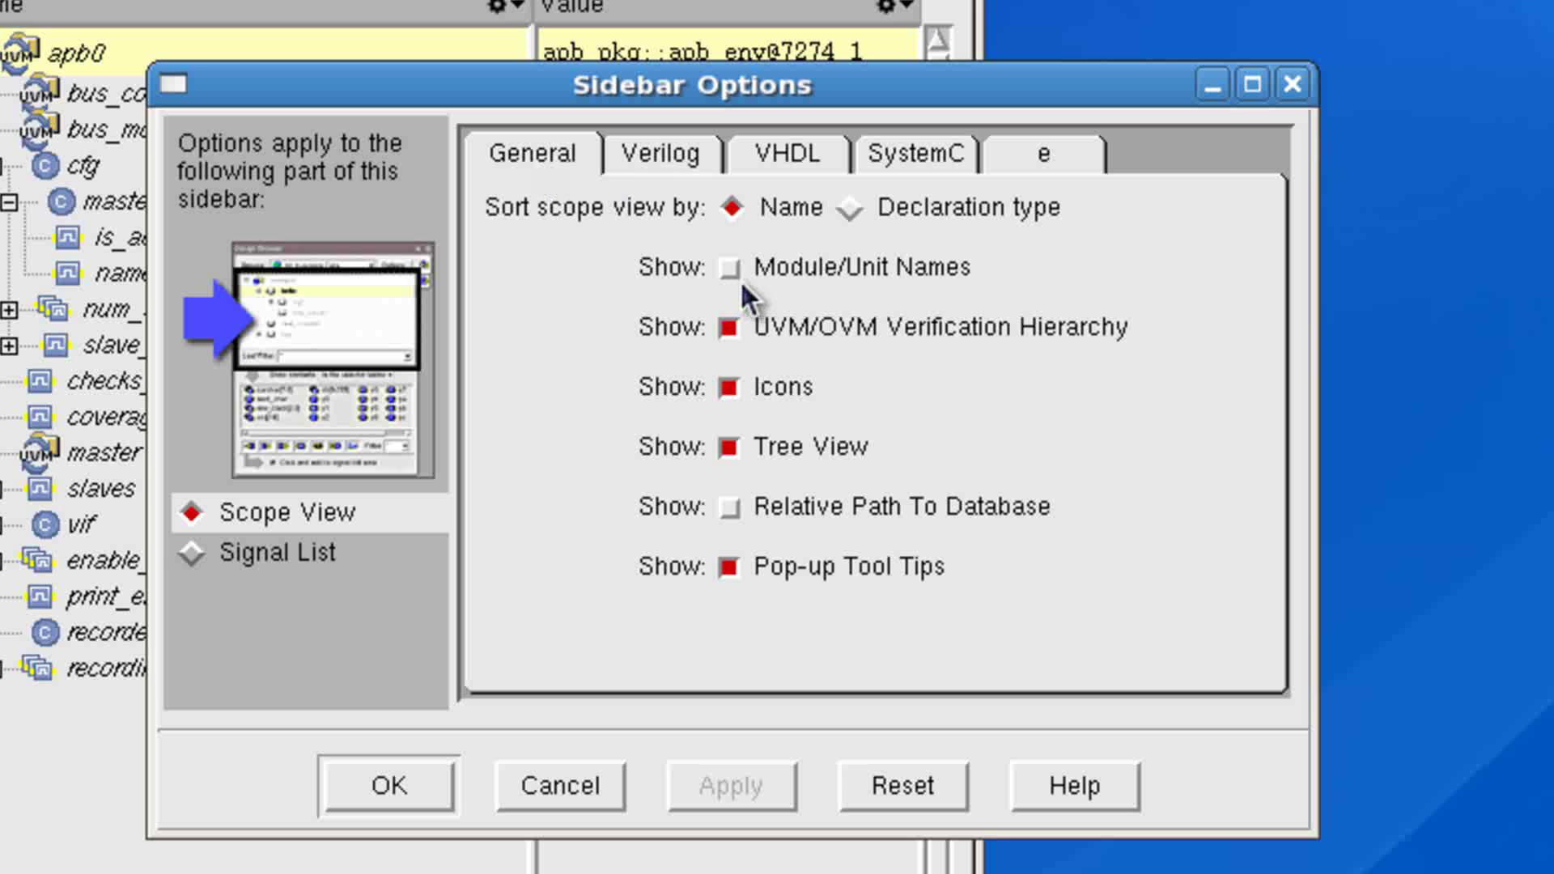
pyautogui.click(661, 152)
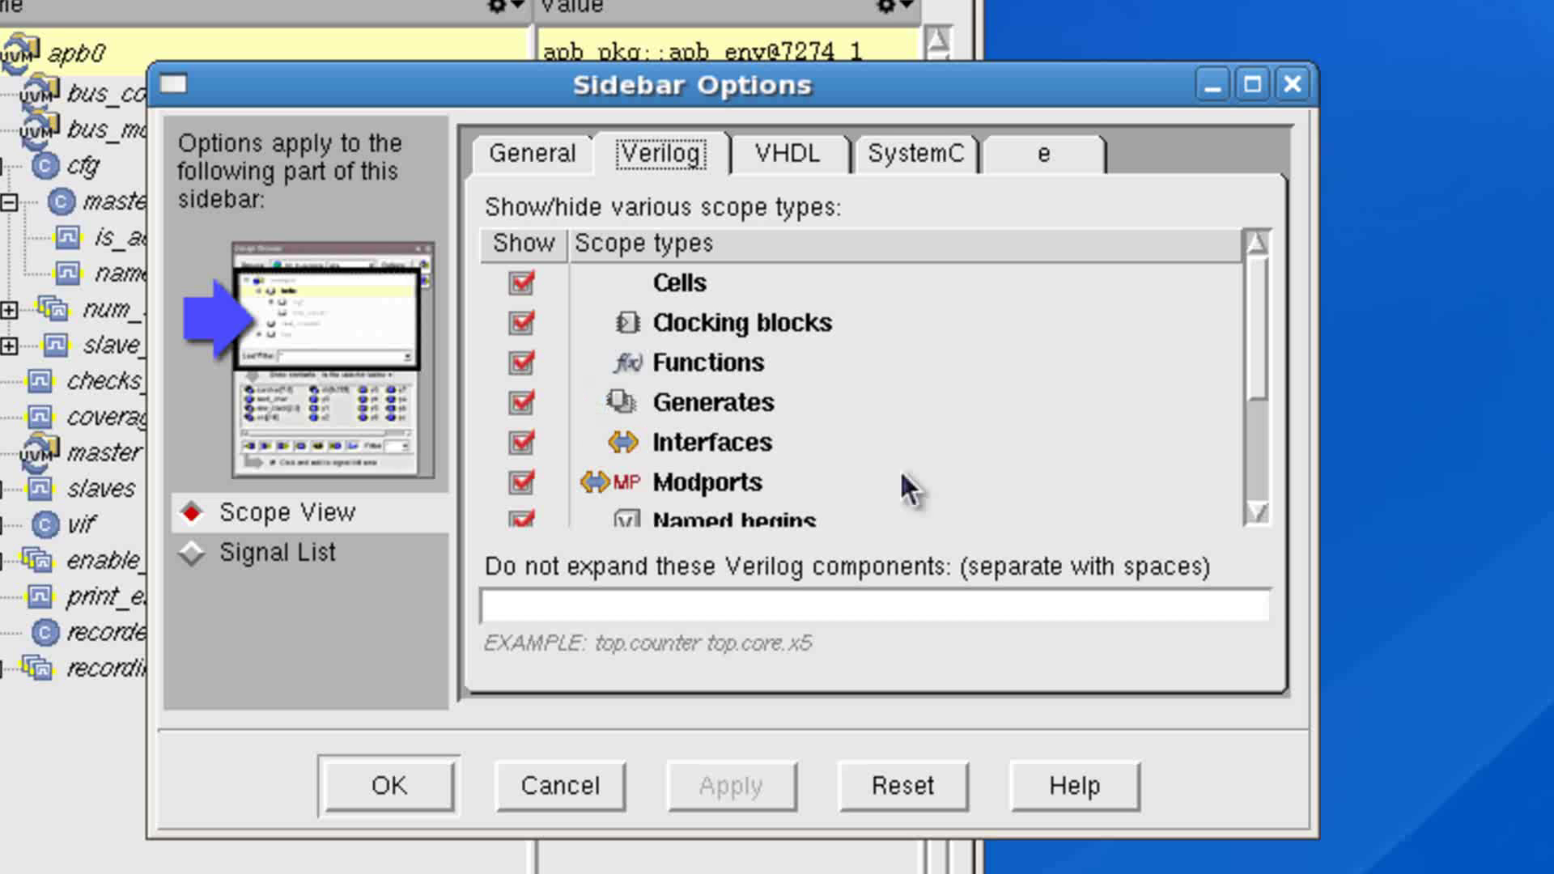
pyautogui.moveTo(1255, 362); pyautogui.dragTo(1256, 472)
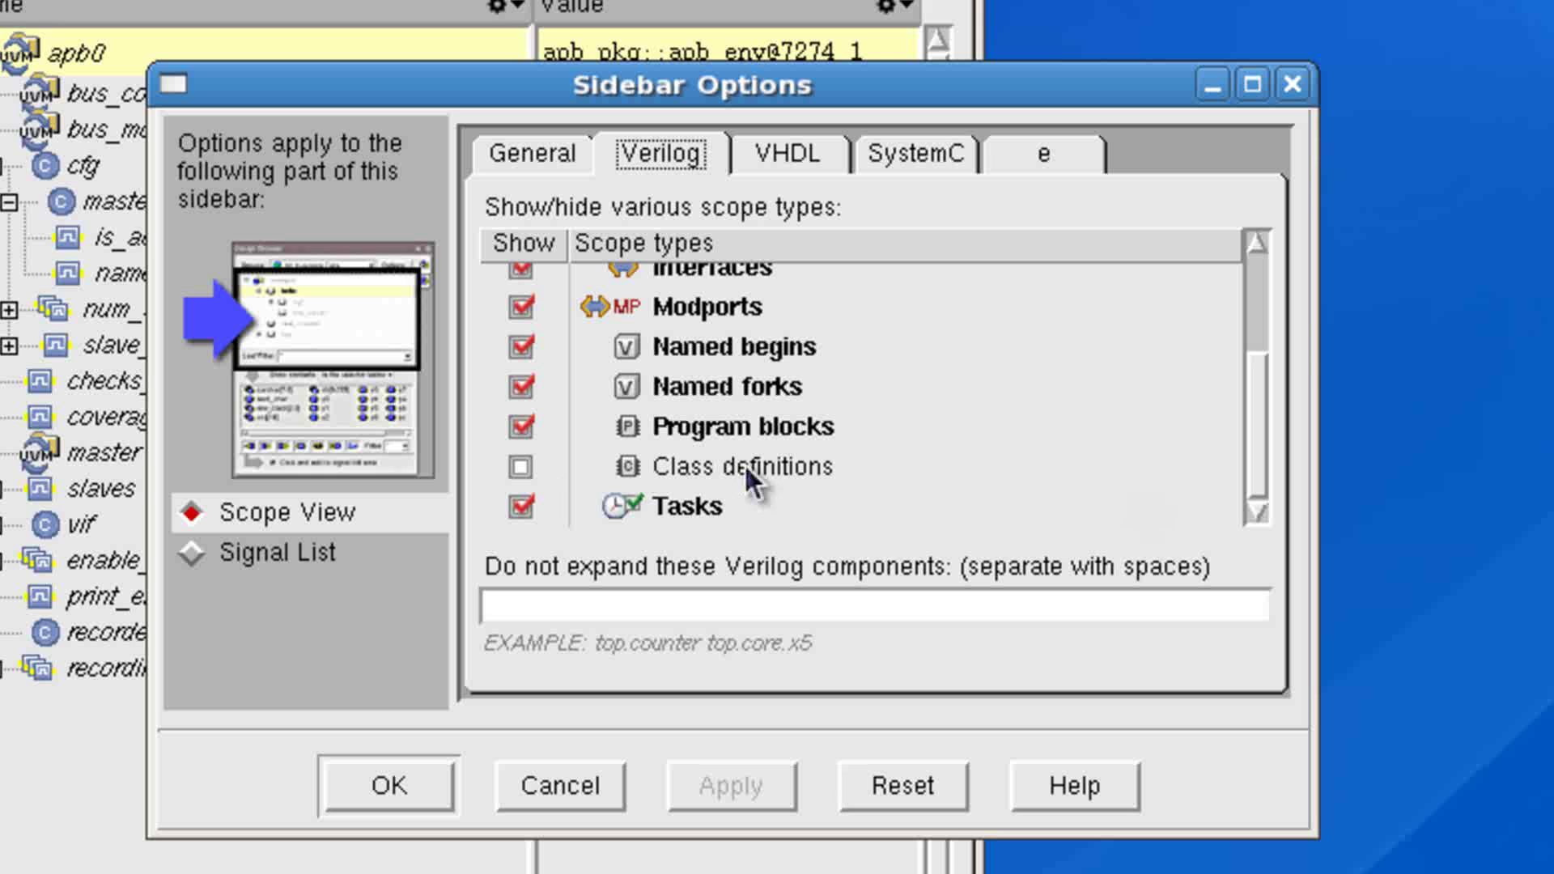
pyautogui.click(518, 463)
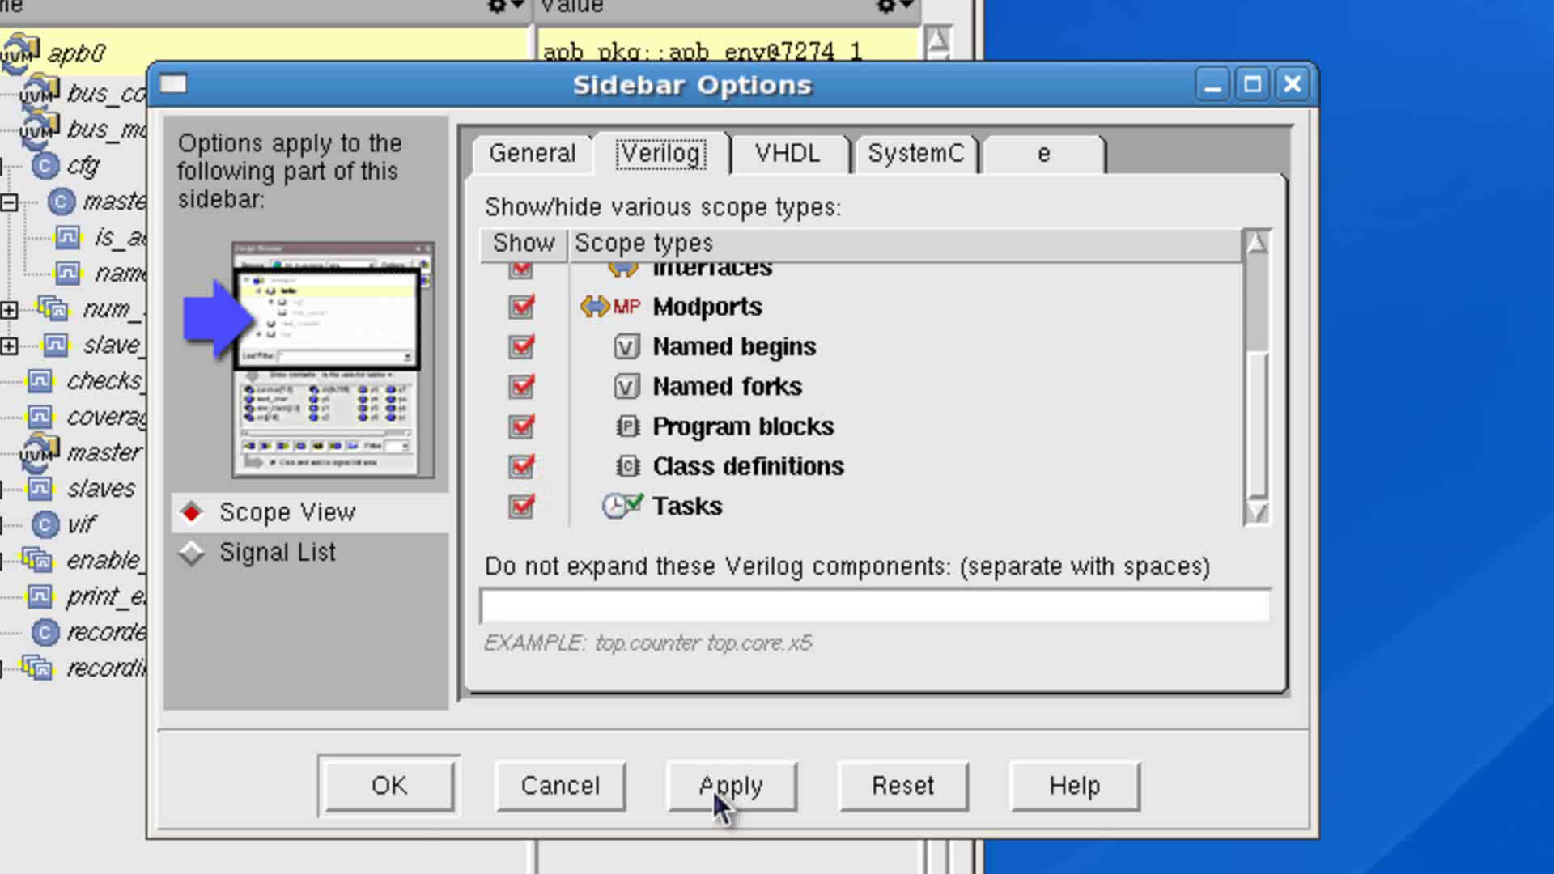
# Confirm the sidebar options and bring the Packages section of the scope tree into view.
pyautogui.click(389, 789)
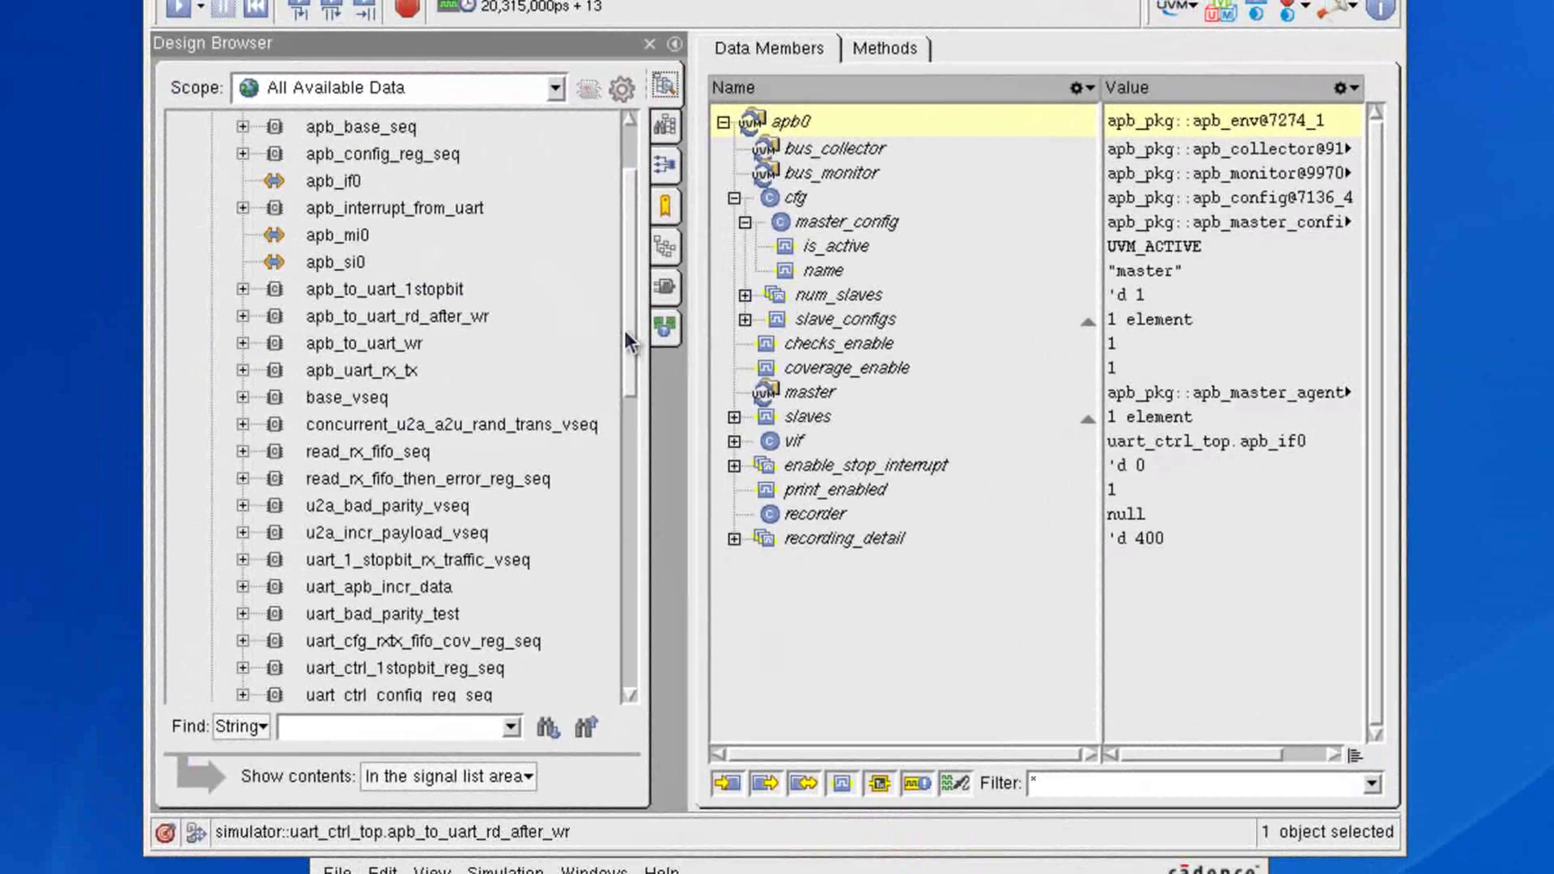
pyautogui.scroll(2, 628, 332)
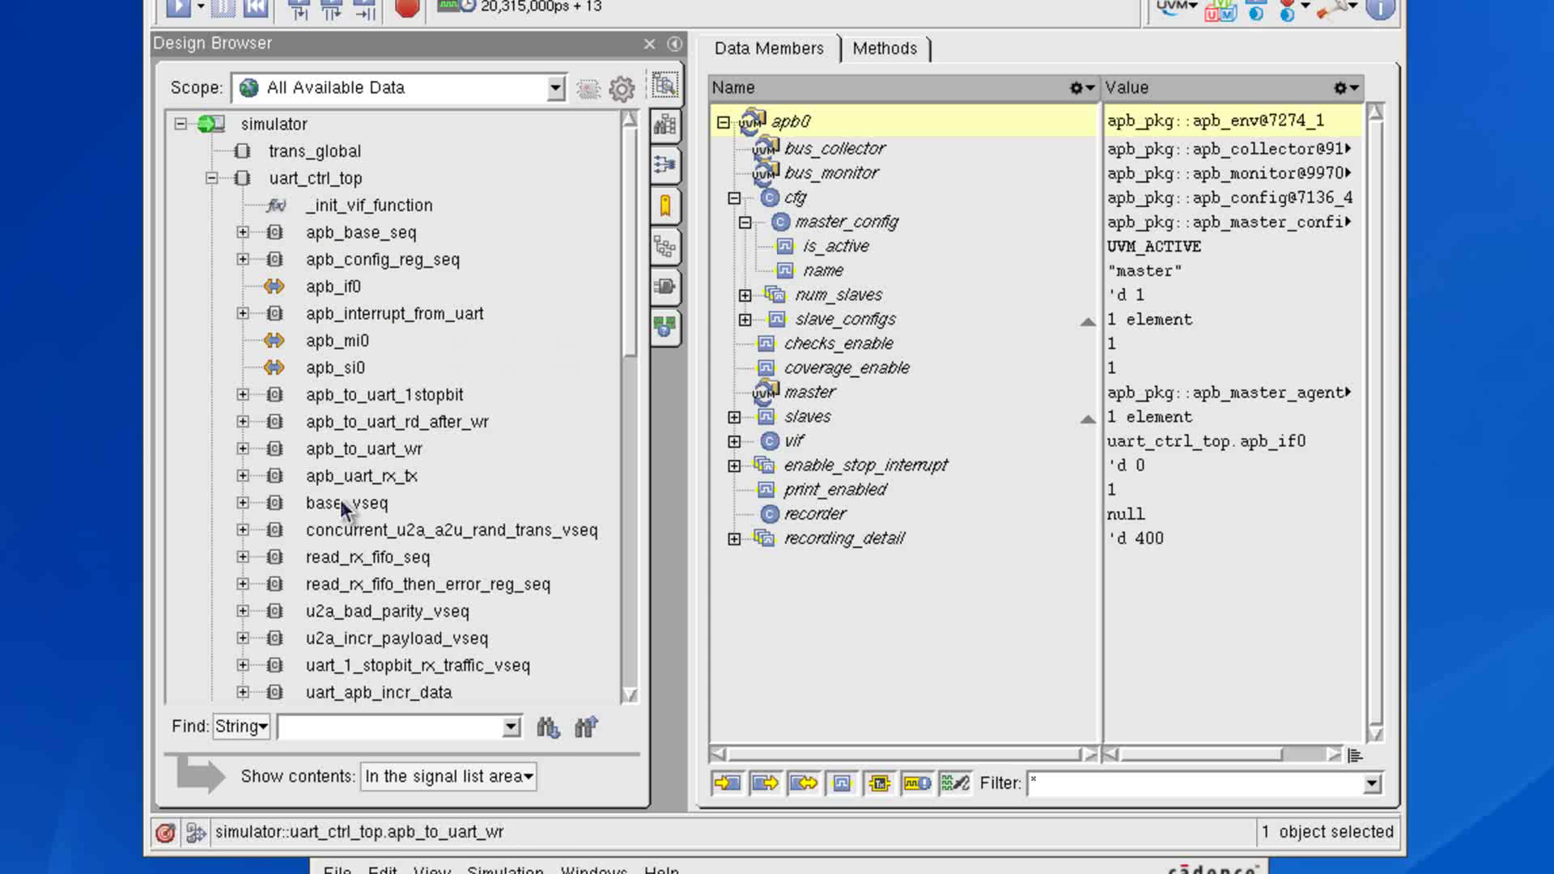
pyautogui.moveTo(634, 332); pyautogui.dragTo(634, 637)
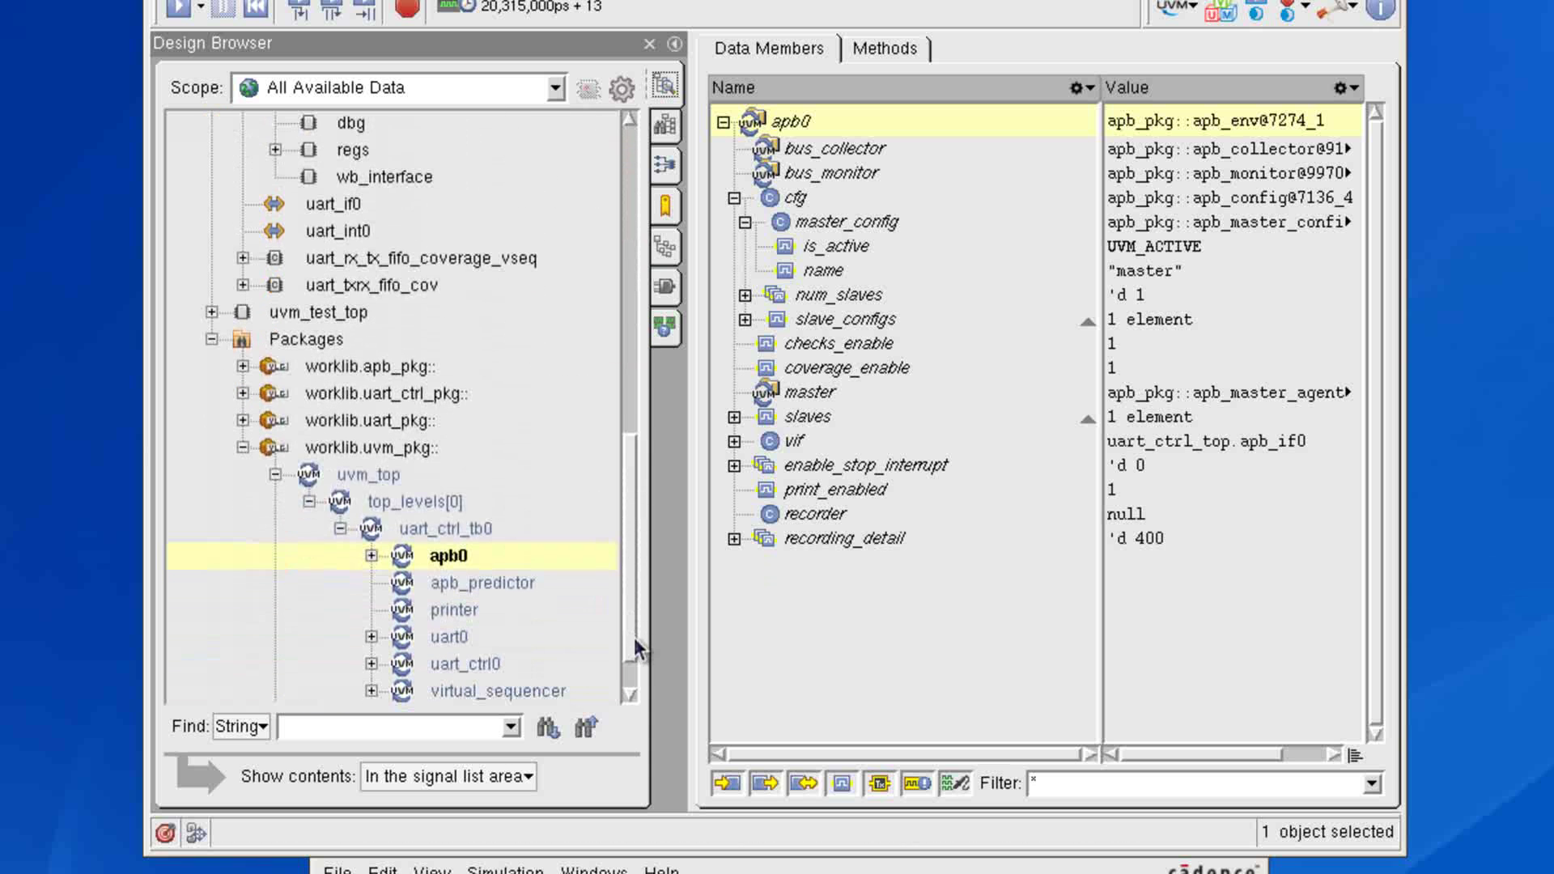
# Expand then collapse worklib.apb_pkg and worklib.uart_pkg to browse their class lists.
pyautogui.click(243, 367)
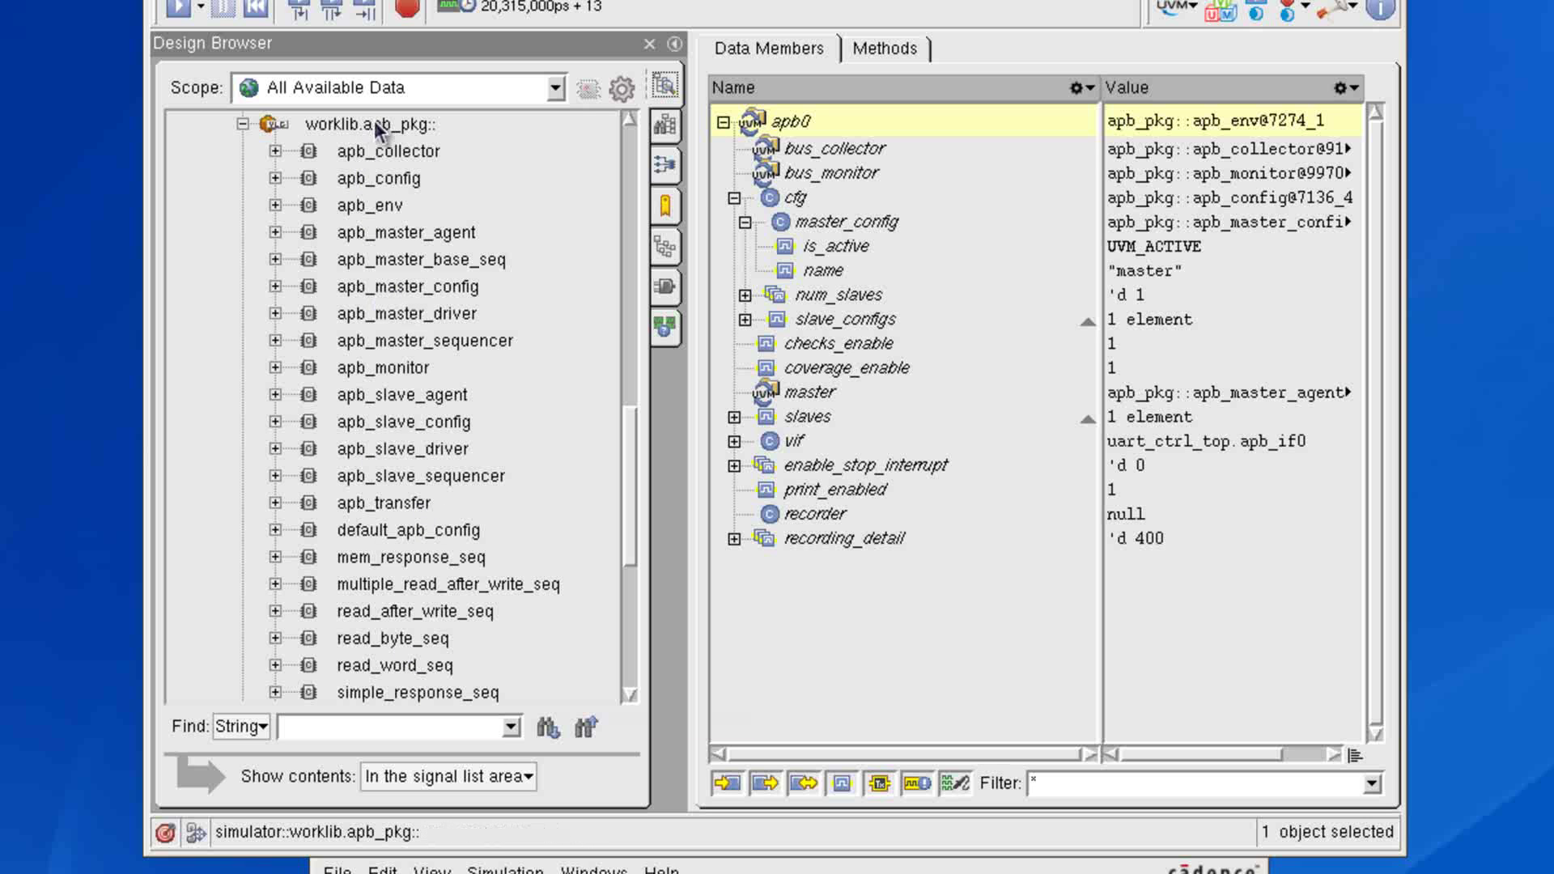
pyautogui.click(243, 123)
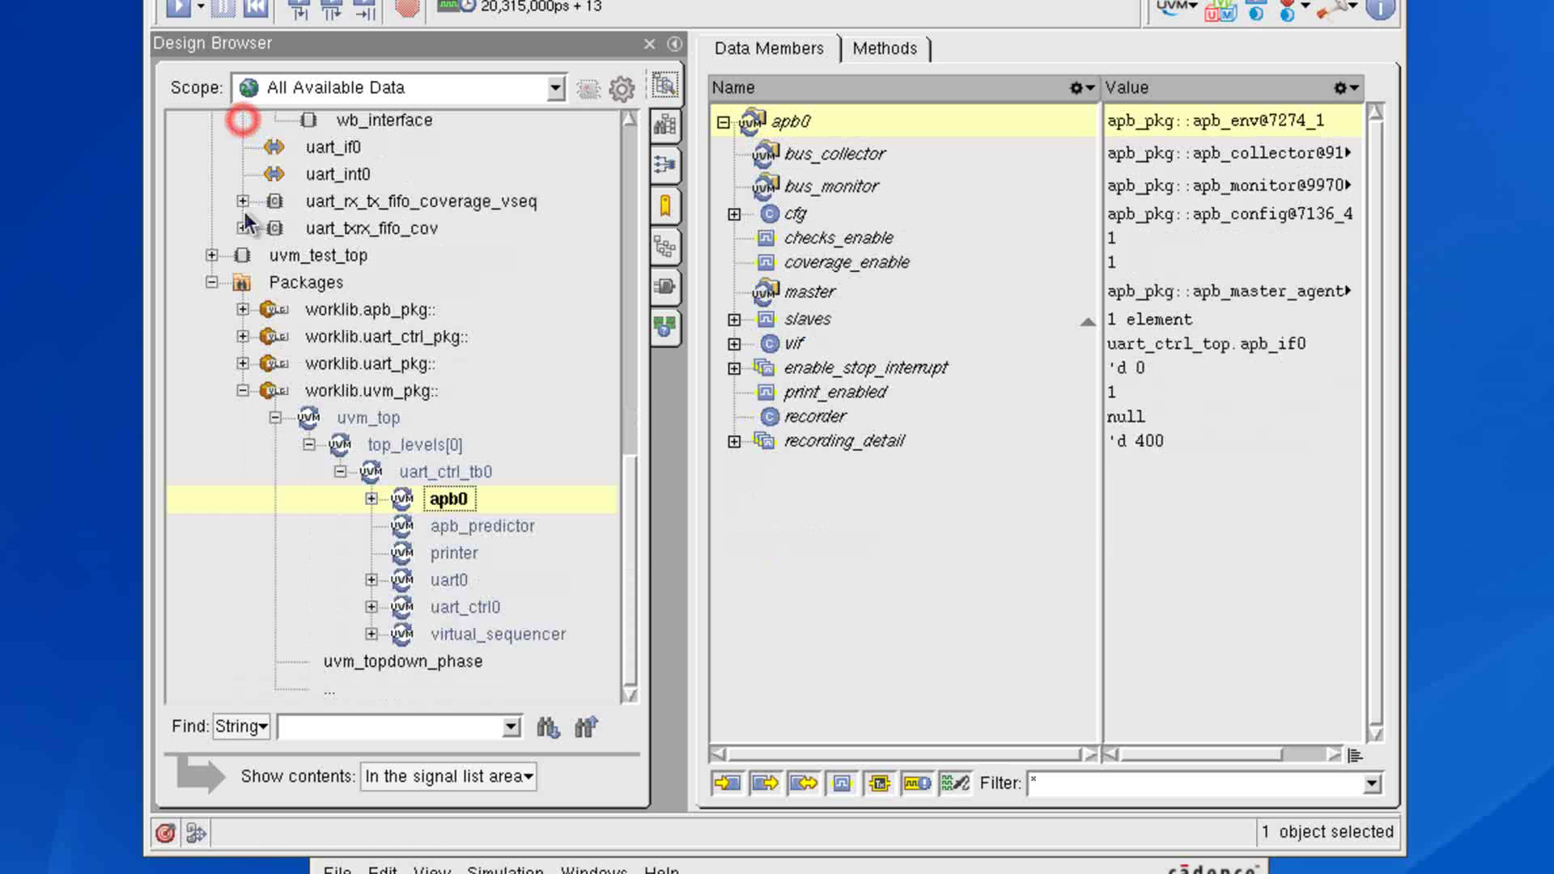
pyautogui.click(243, 363)
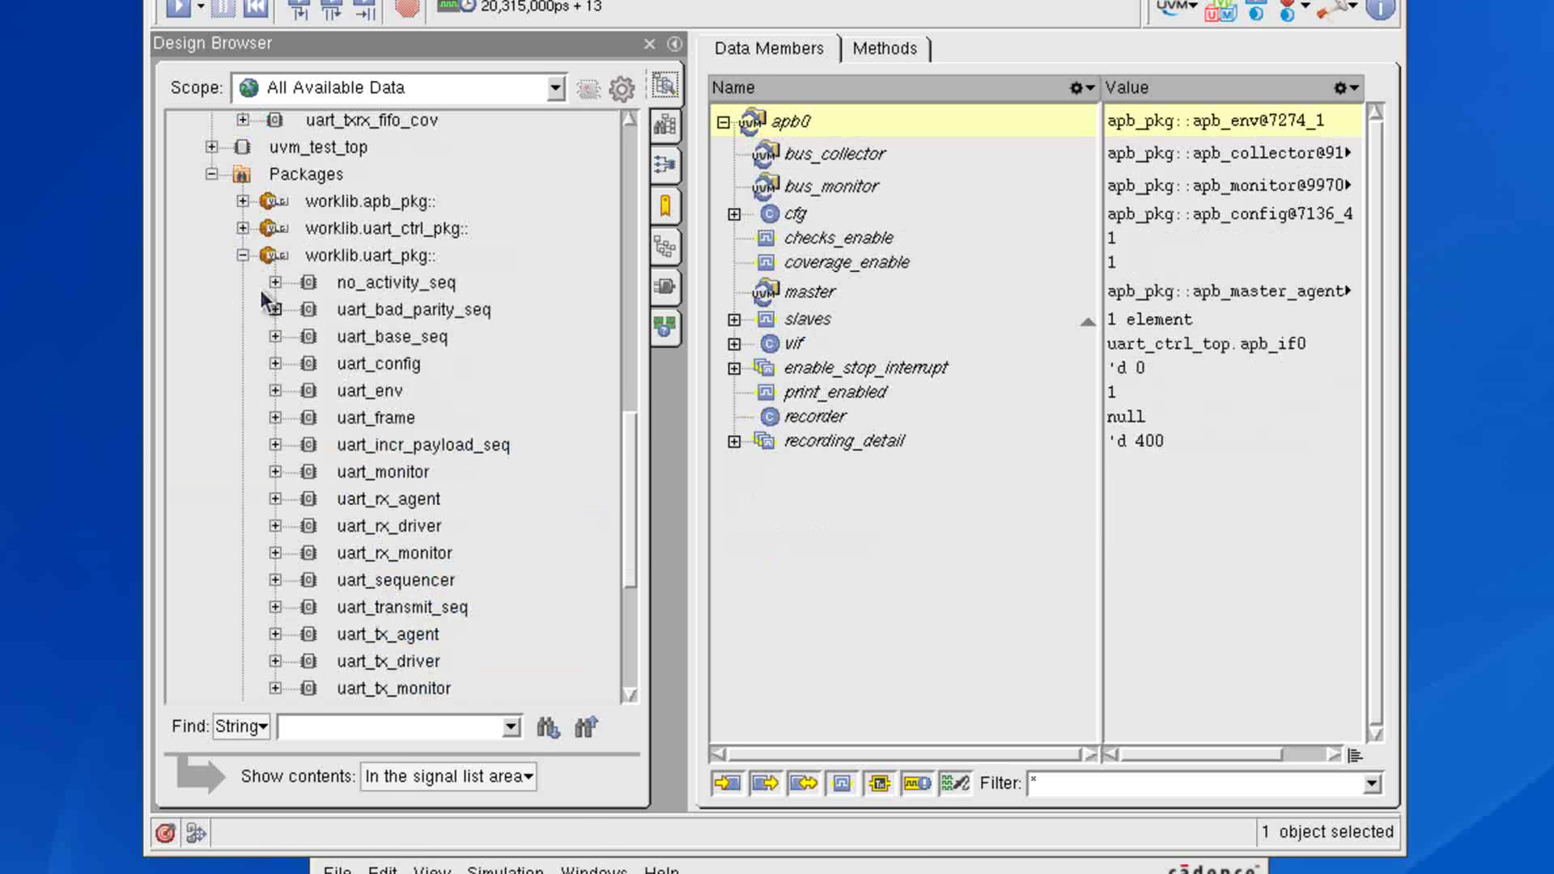
pyautogui.click(243, 256)
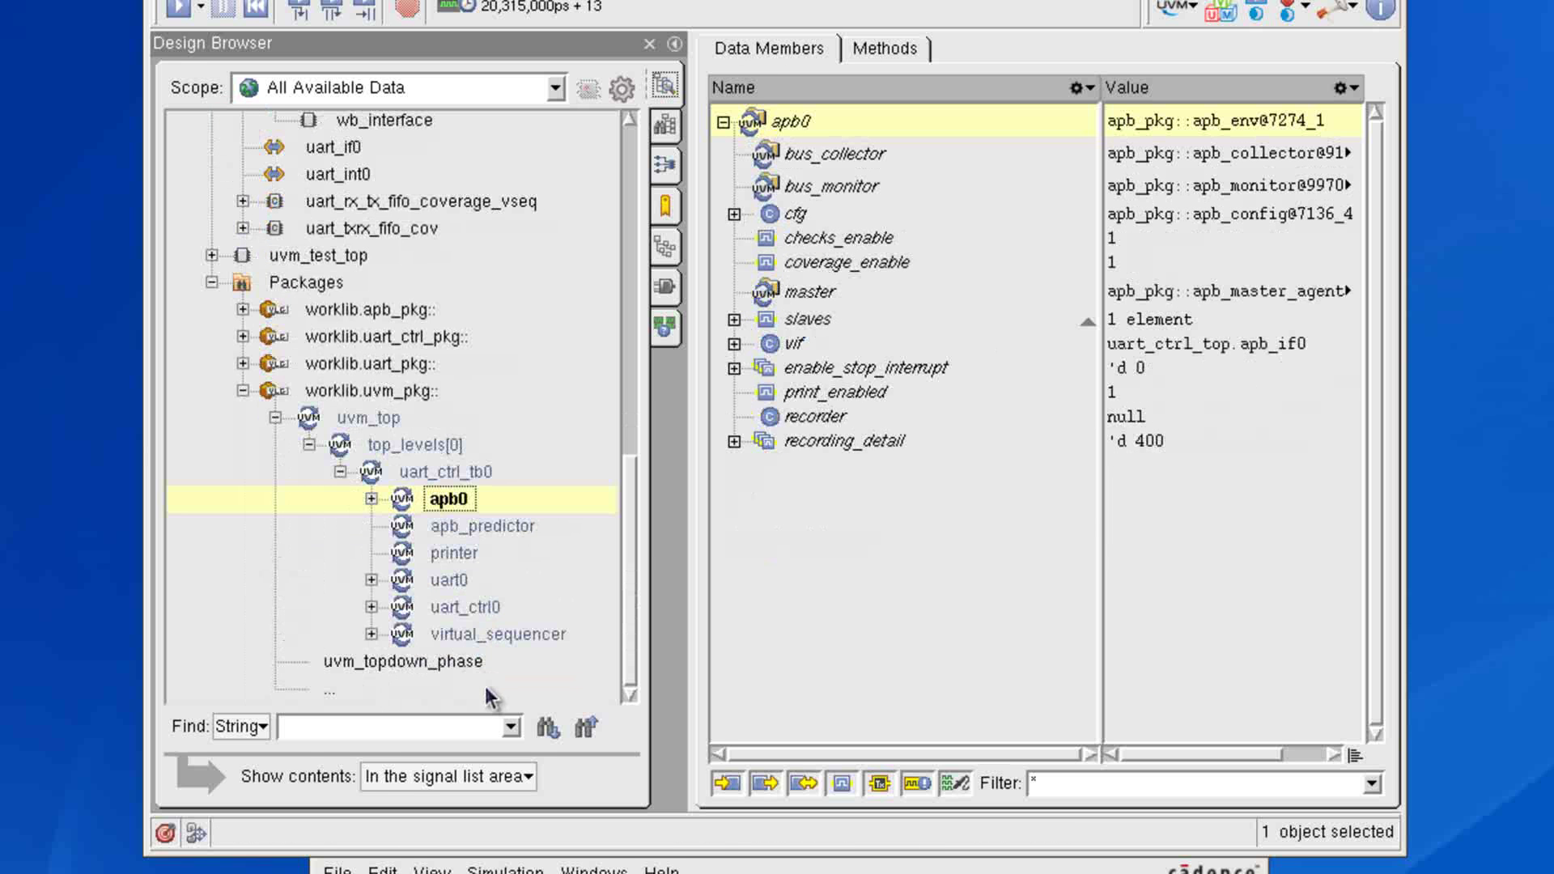
# Search the scope tree for 'uart', stepping from uart_ctrl_top through matches to apb_to_uart_rd_after_wr.
pyautogui.click(303, 727)
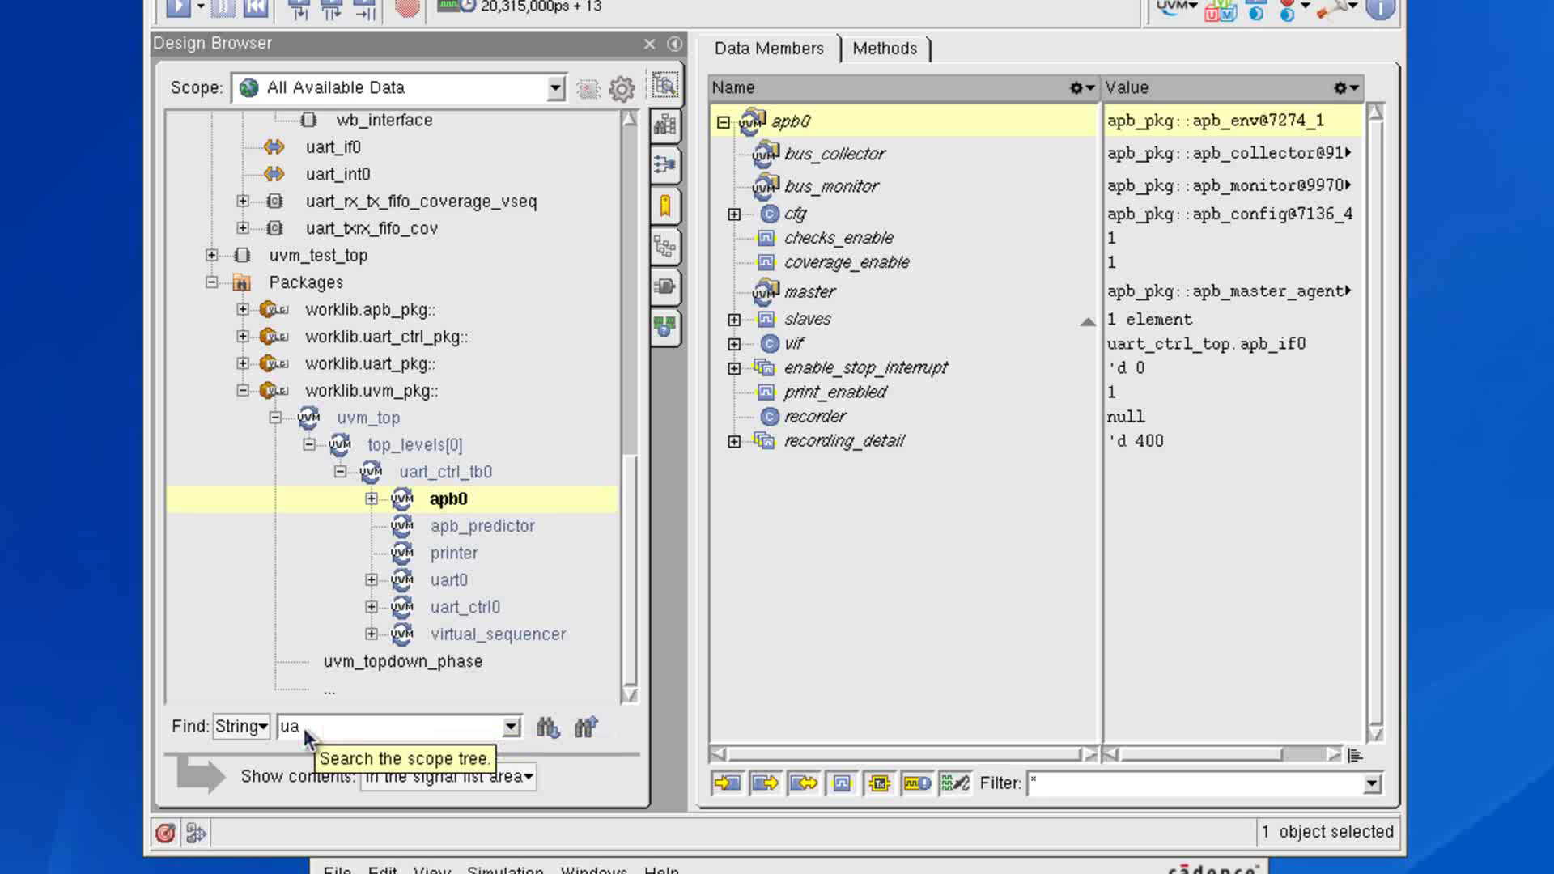
pyautogui.write('uart')
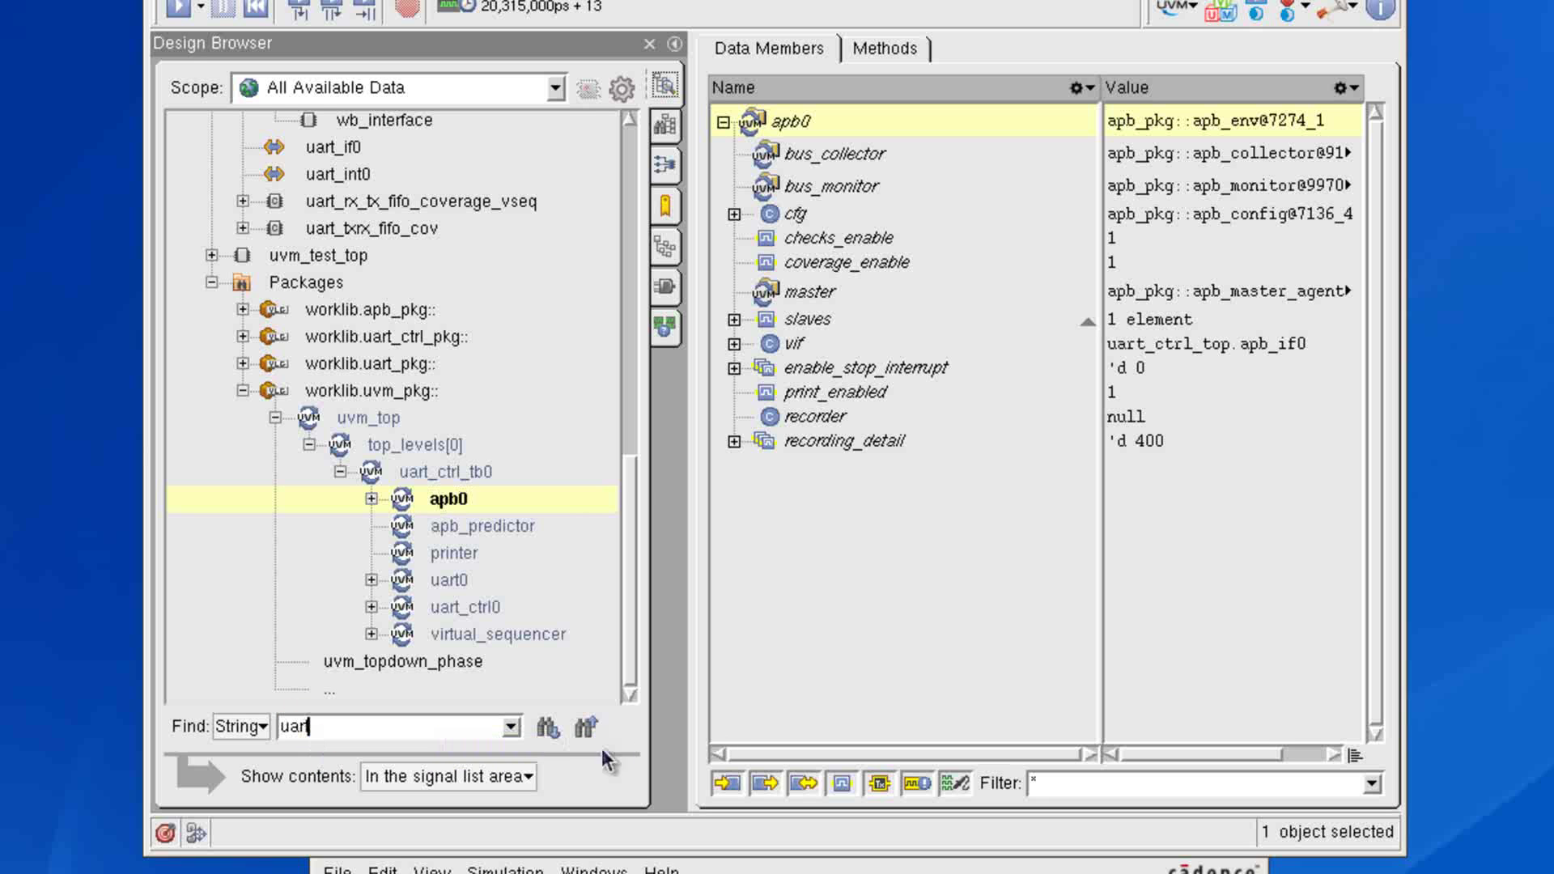
pyautogui.click(547, 732)
pyautogui.click(548, 731)
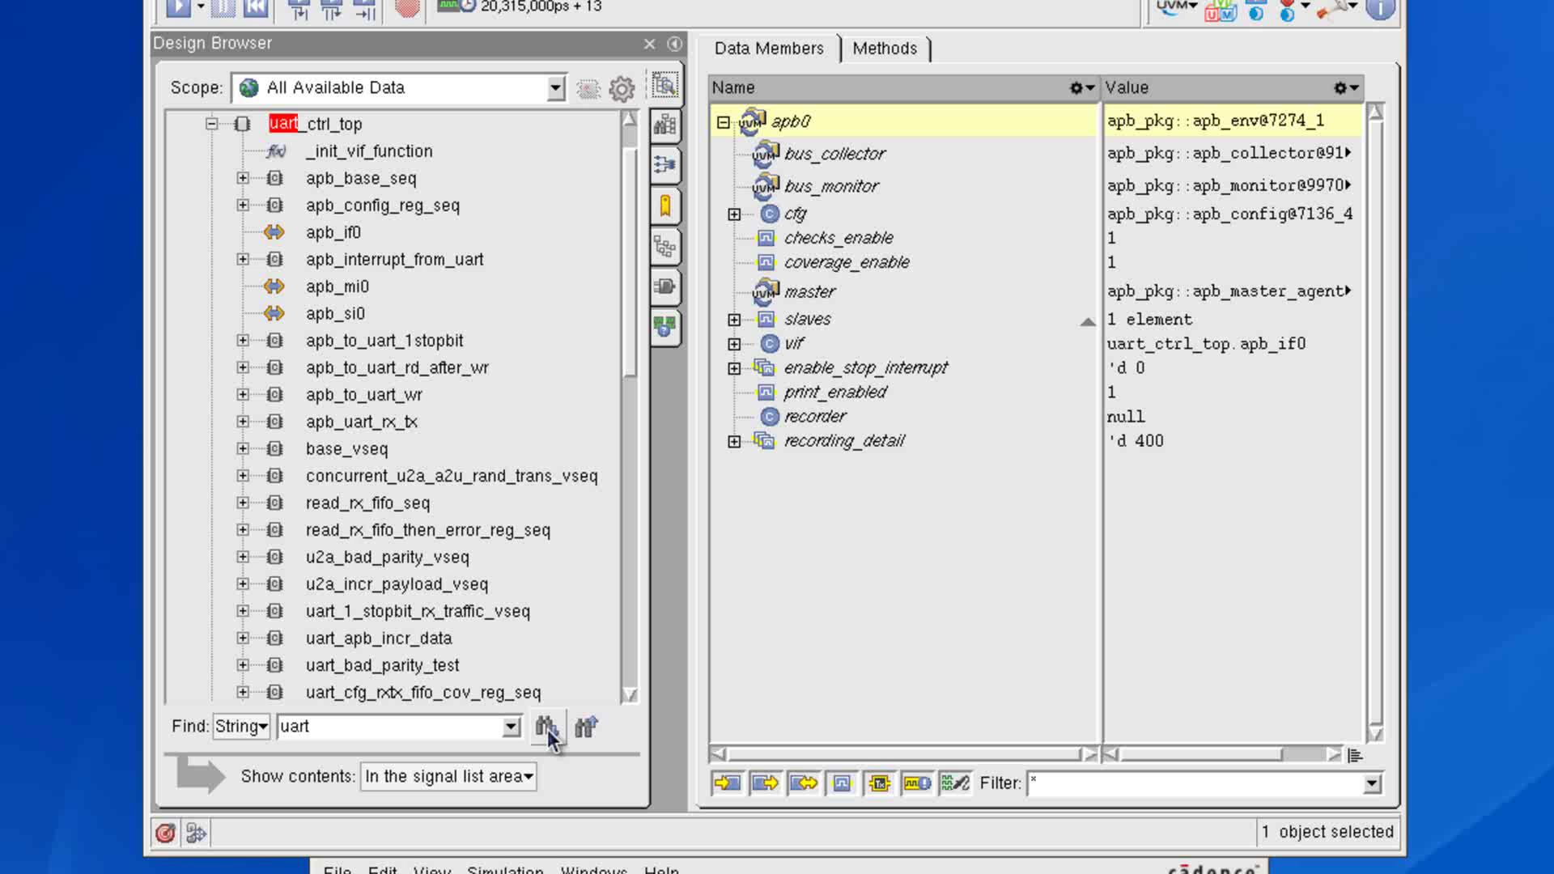
pyautogui.click(548, 732)
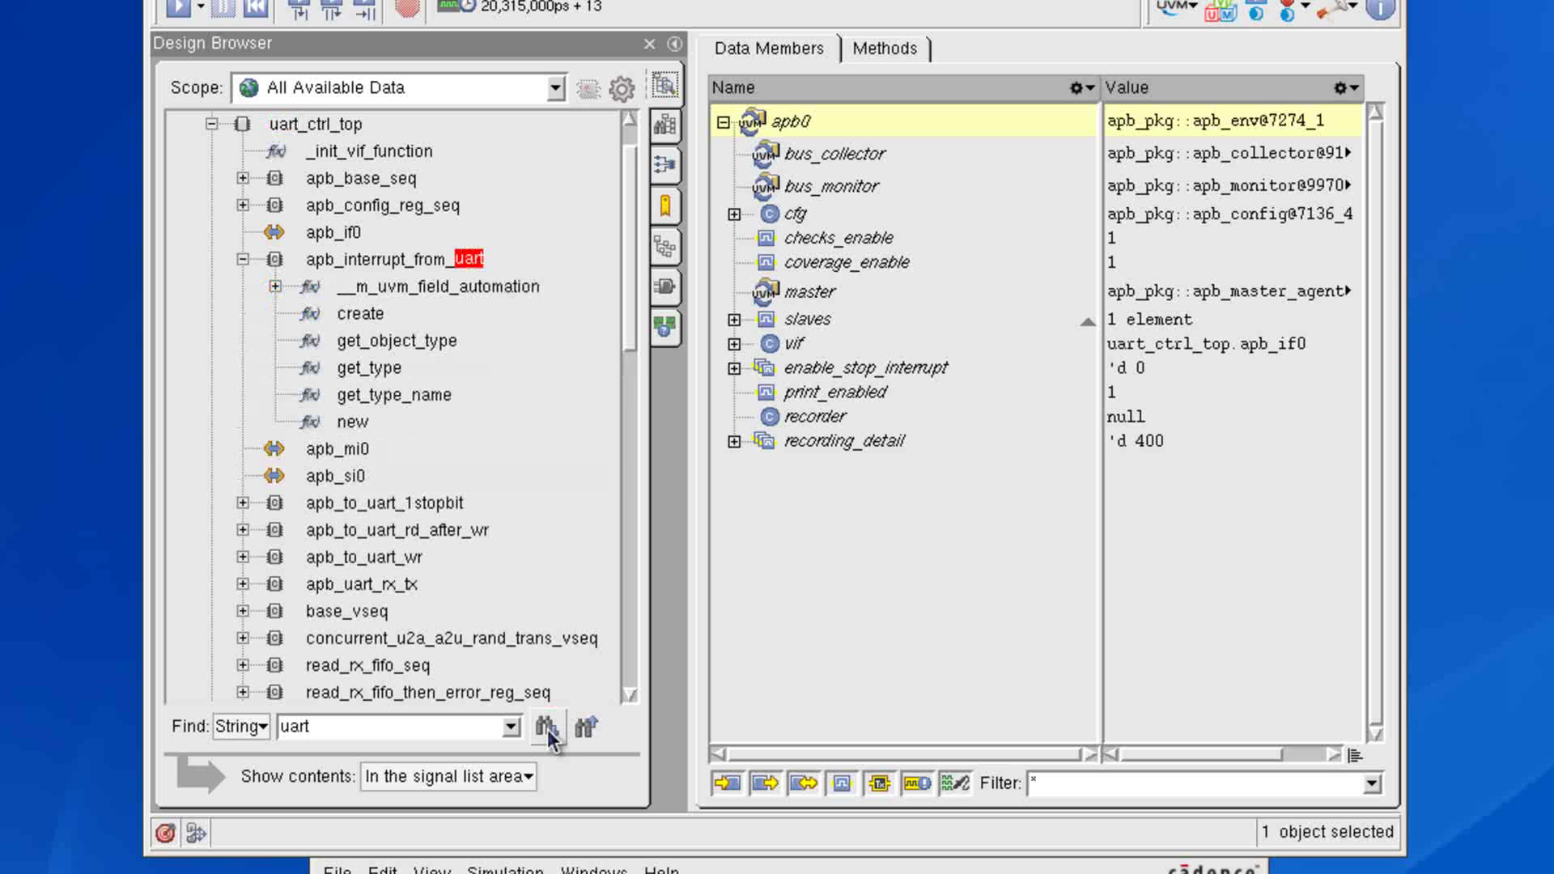
pyautogui.click(548, 732)
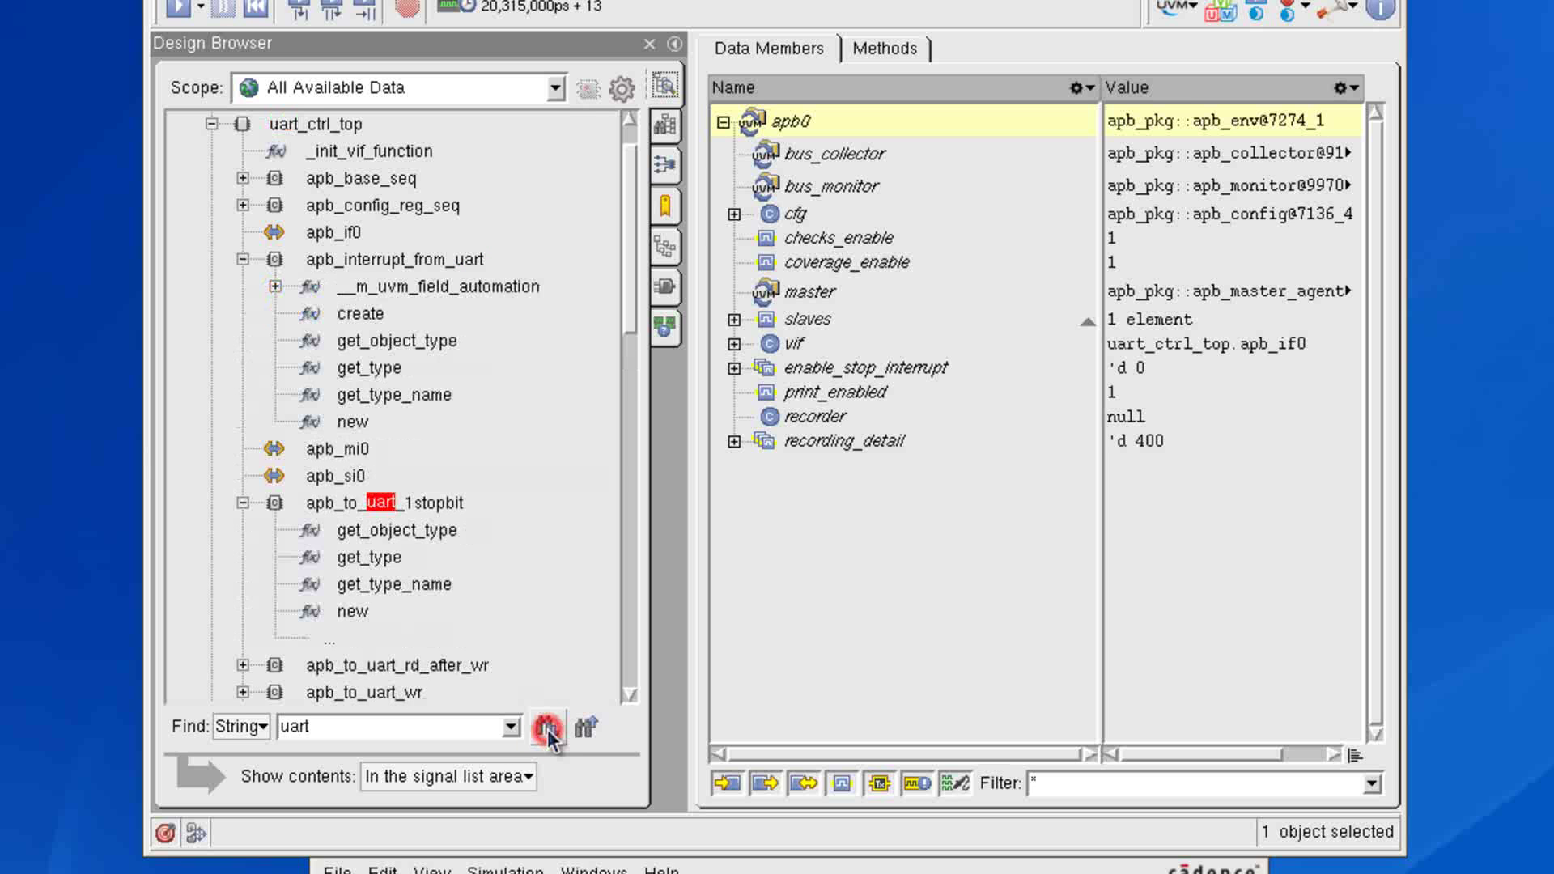
pyautogui.click(547, 730)
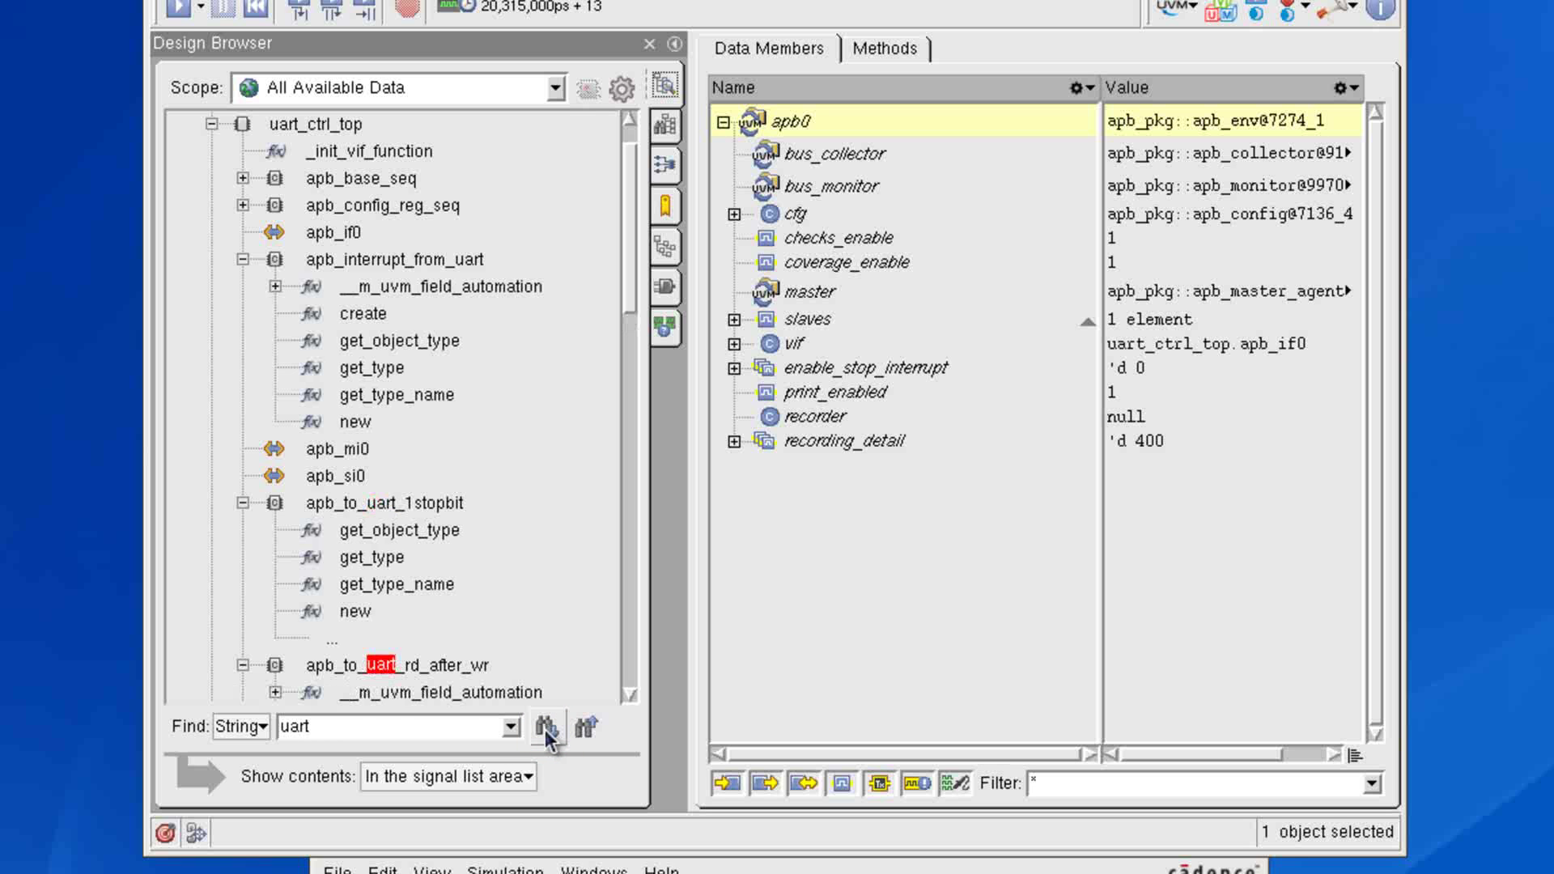
pyautogui.click(628, 299)
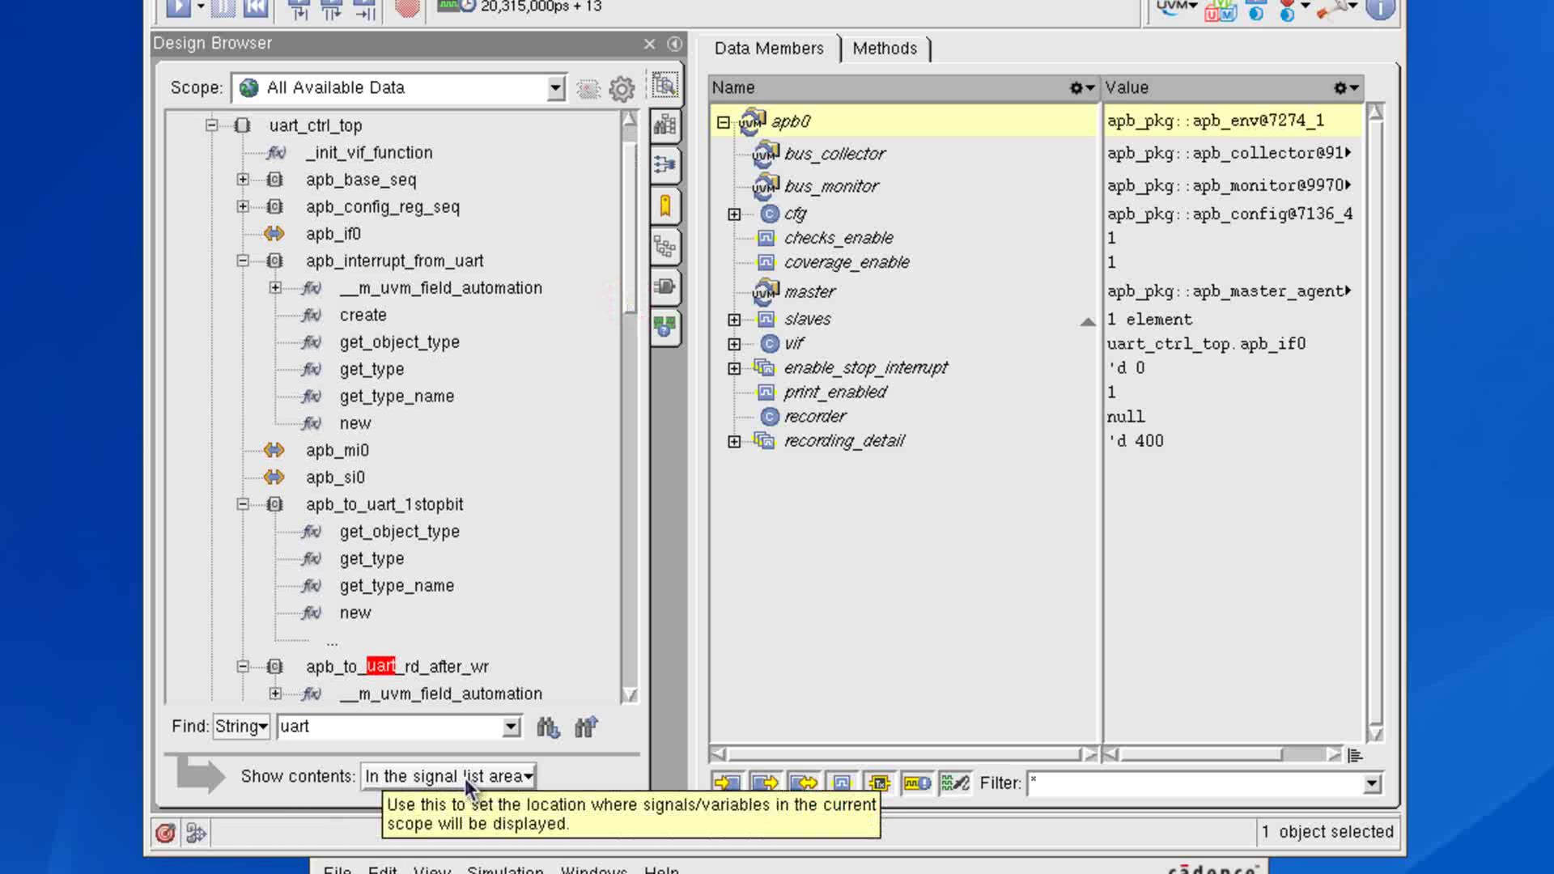
# Show scope contents in the selector below and list apb_if0's signals like paddr[31:0], pclock, psel[15:0].
pyautogui.click(548, 726)
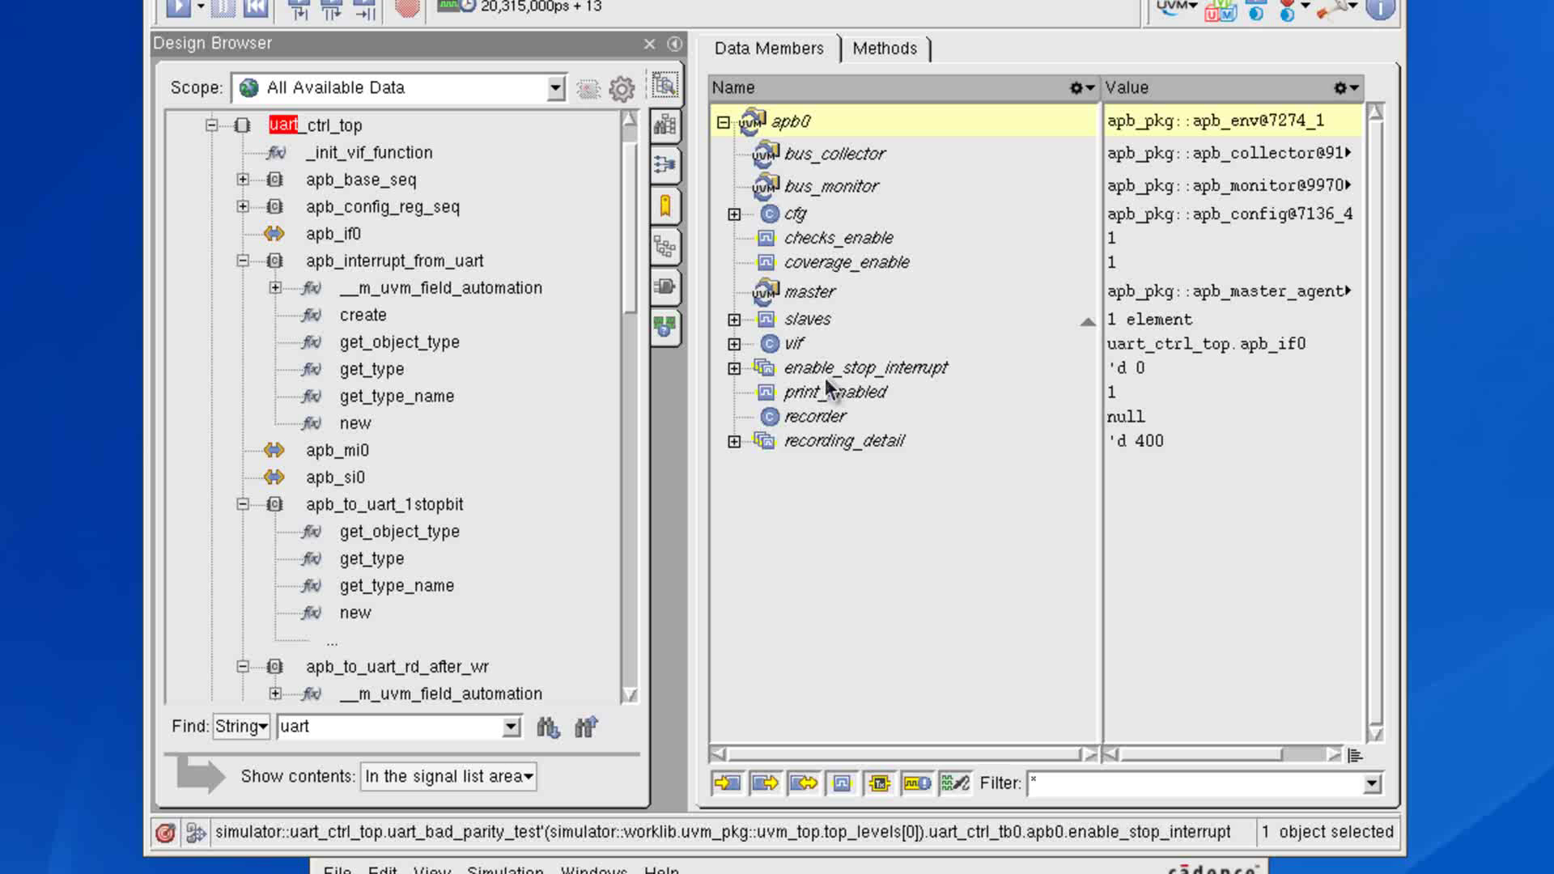
pyautogui.click(459, 764)
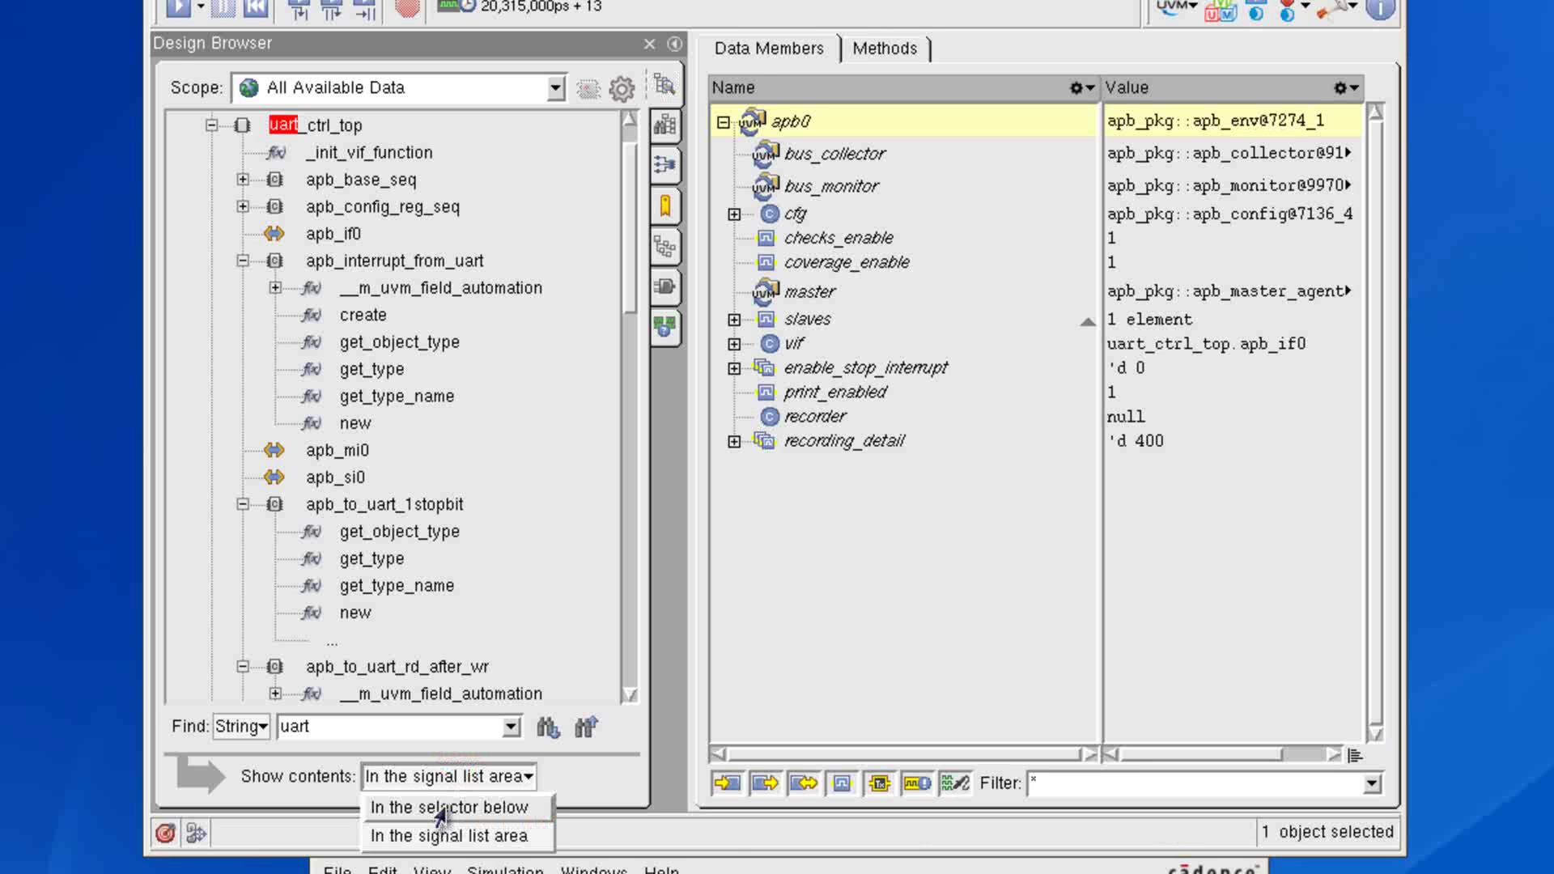
pyautogui.click(442, 811)
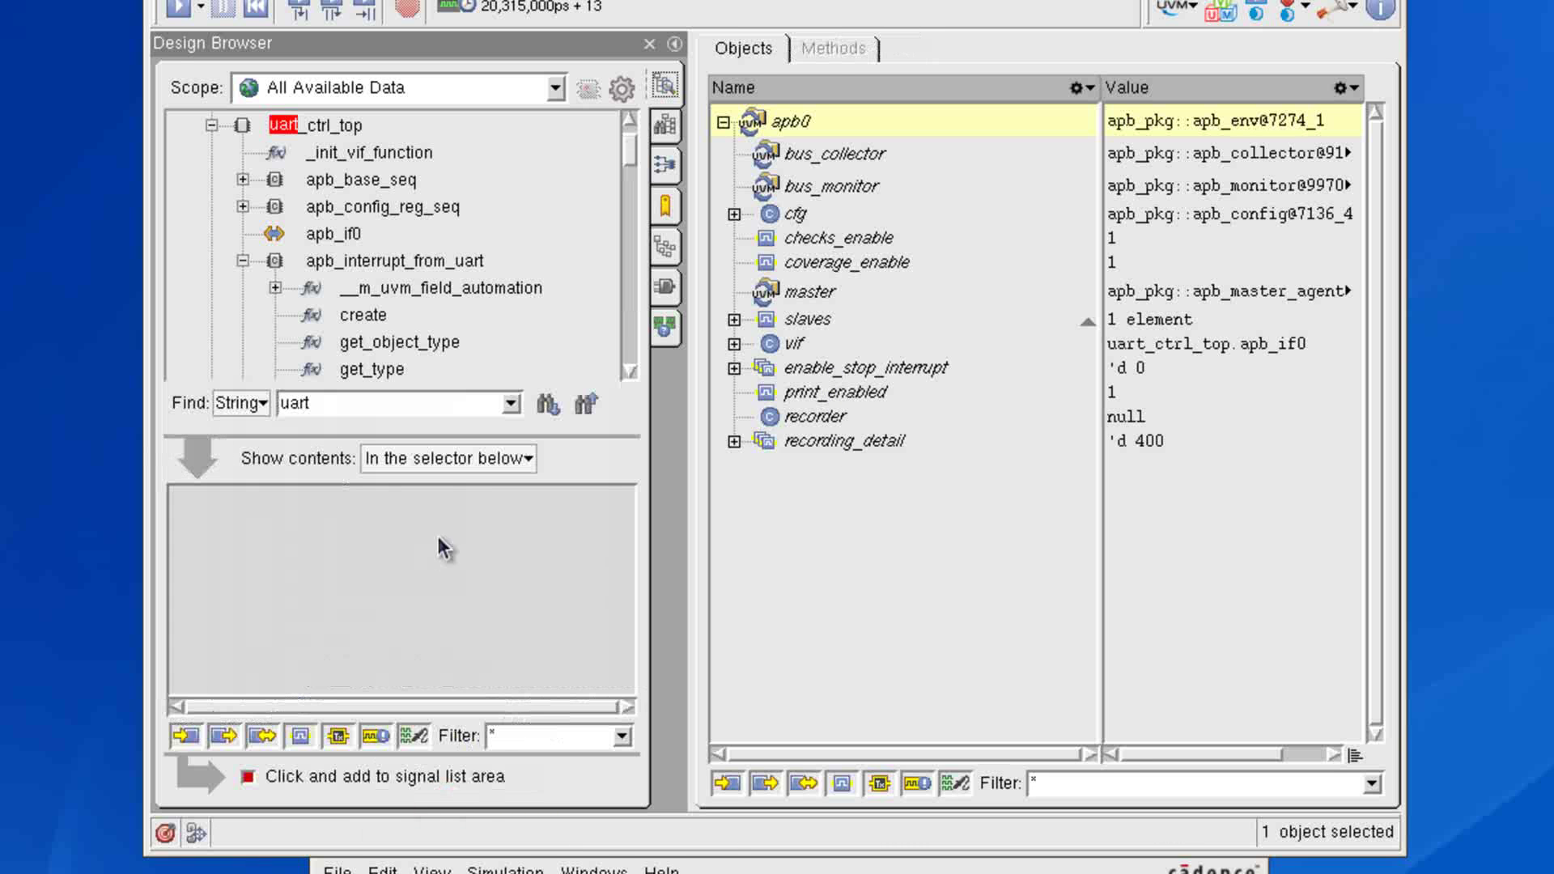
pyautogui.click(351, 234)
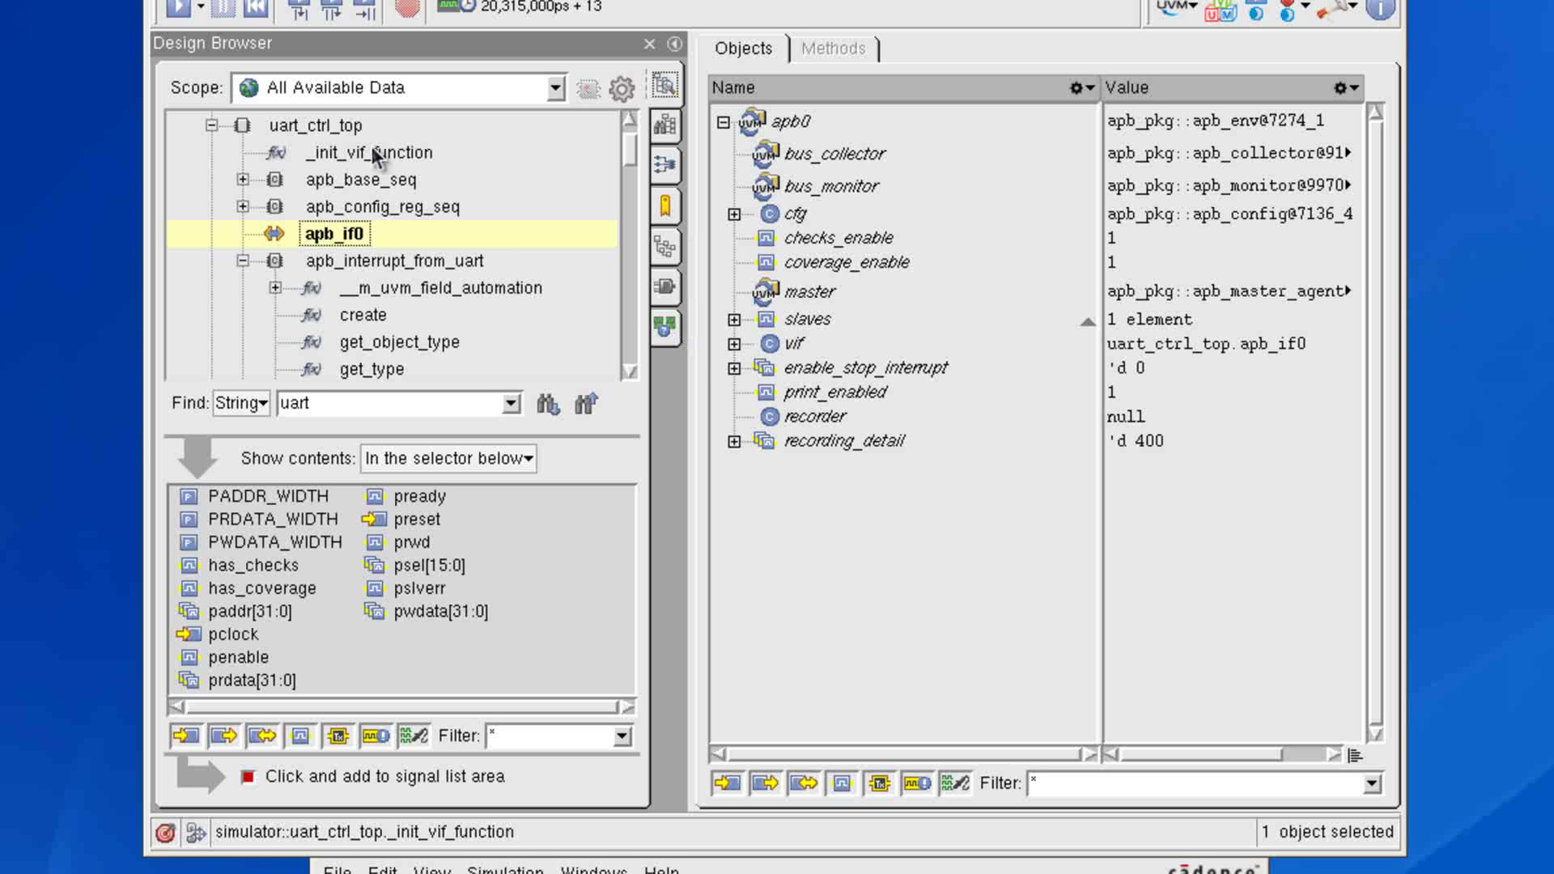
pyautogui.moveTo(630, 162); pyautogui.dragTo(628, 152)
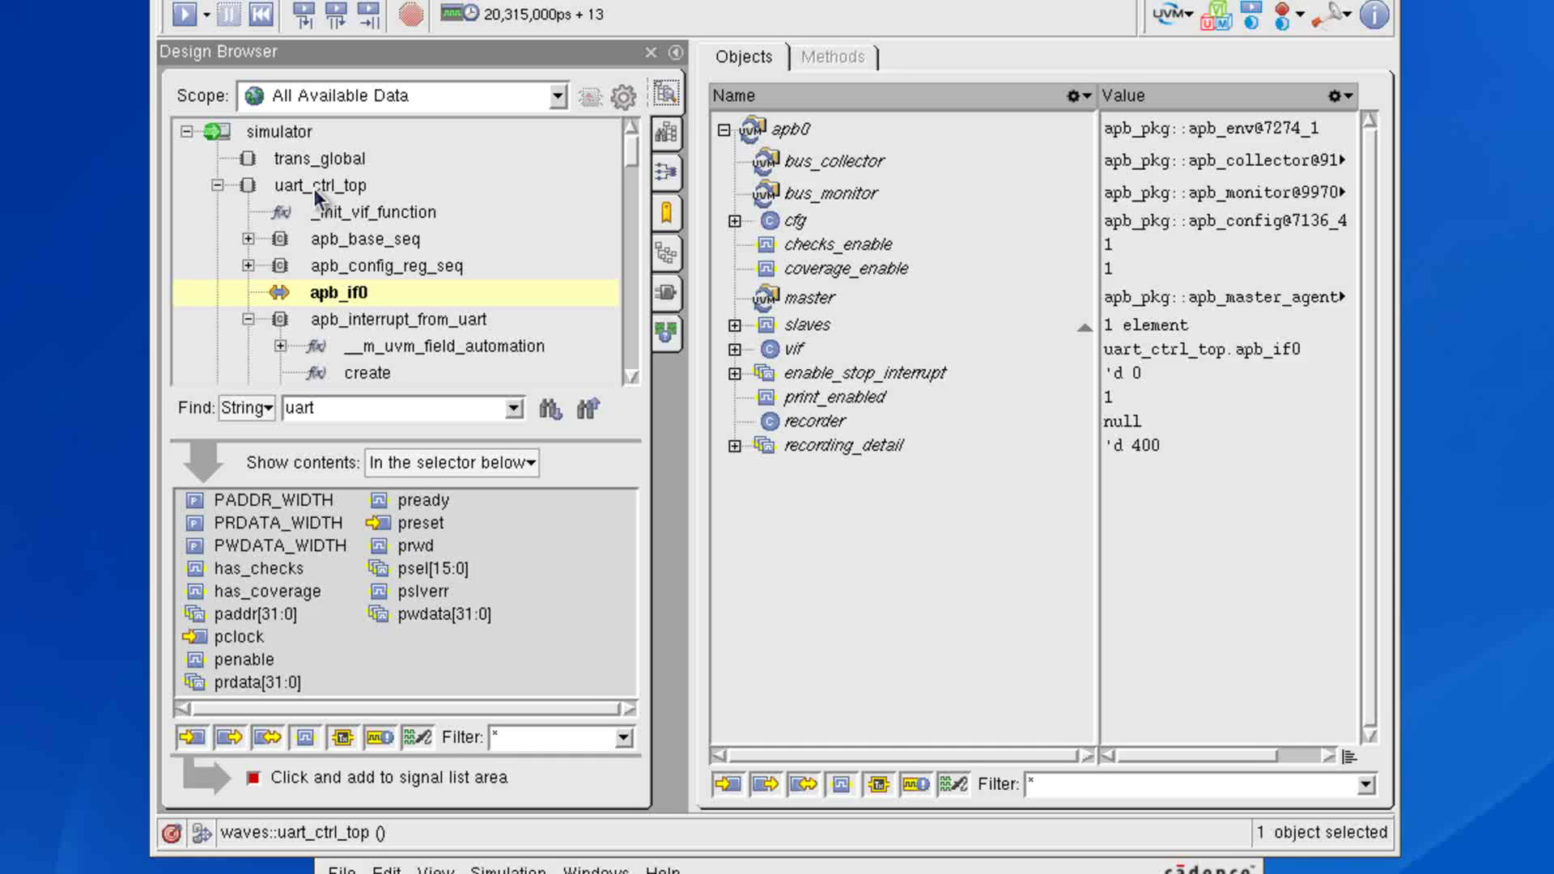
# Plot uart_ctrl_top's signals (RESET, STATE1–STATE5, clock, state[7:0]) in Waveform 2 and open its sidebar browser.
pyautogui.click(313, 180)
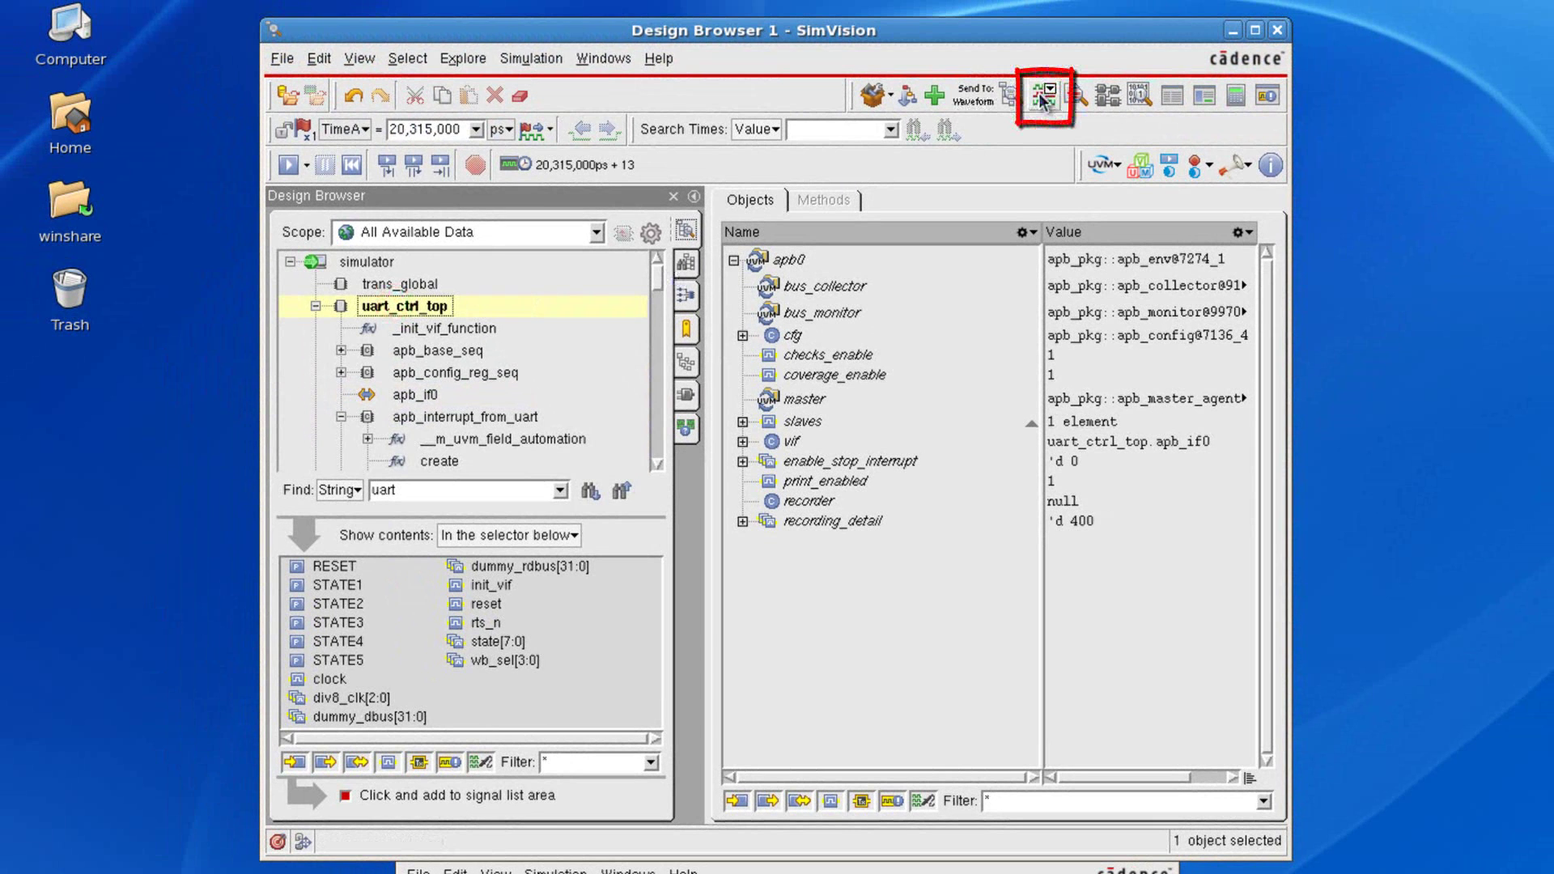
pyautogui.click(1041, 102)
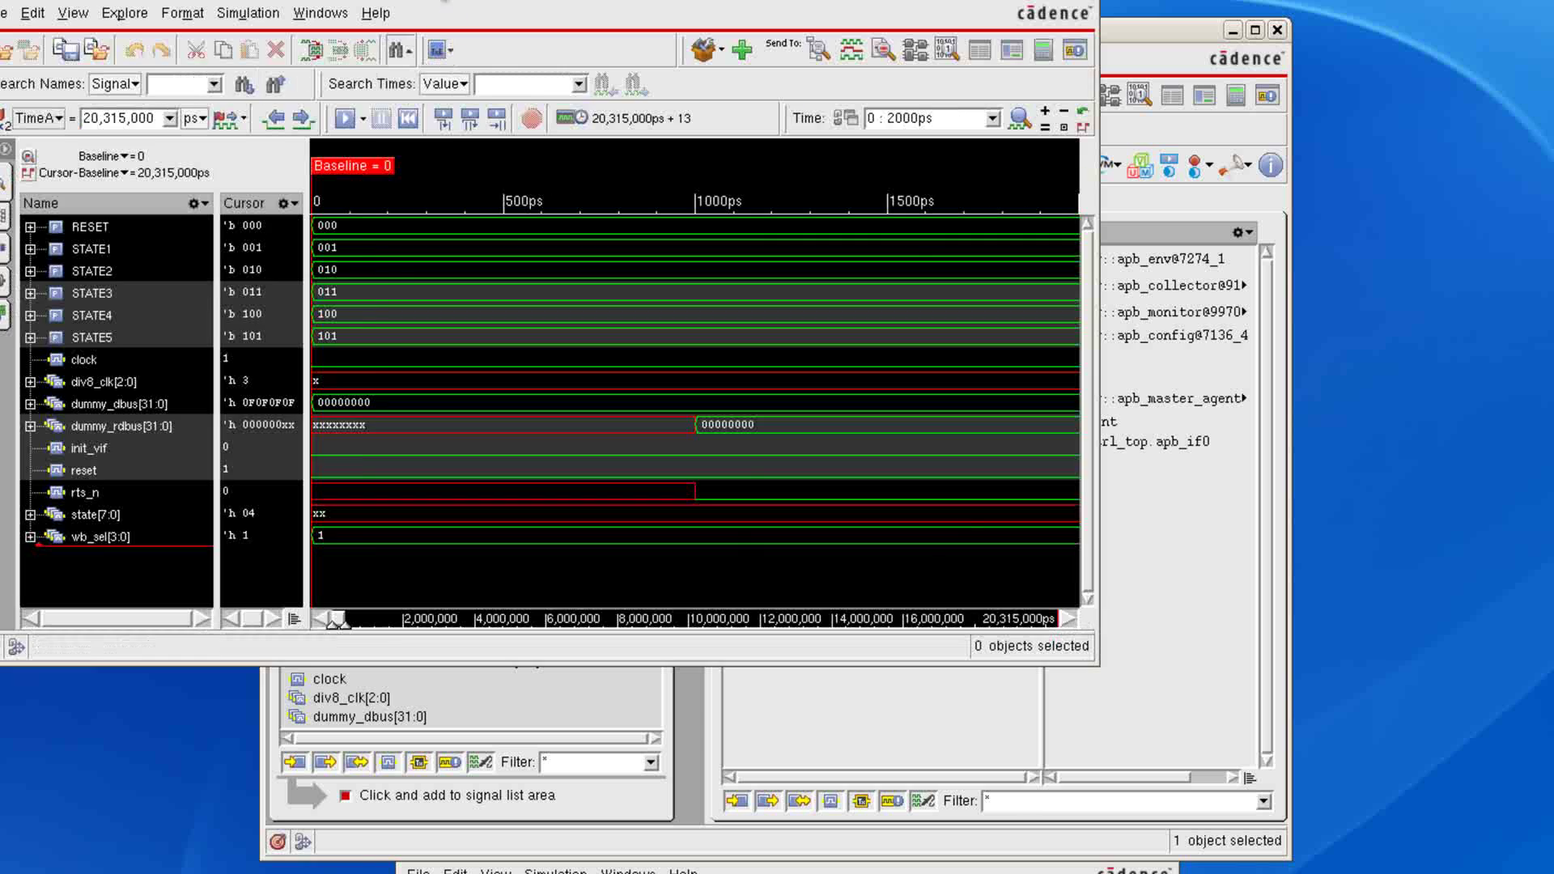
pyautogui.moveTo(454, 16); pyautogui.dragTo(649, 57)
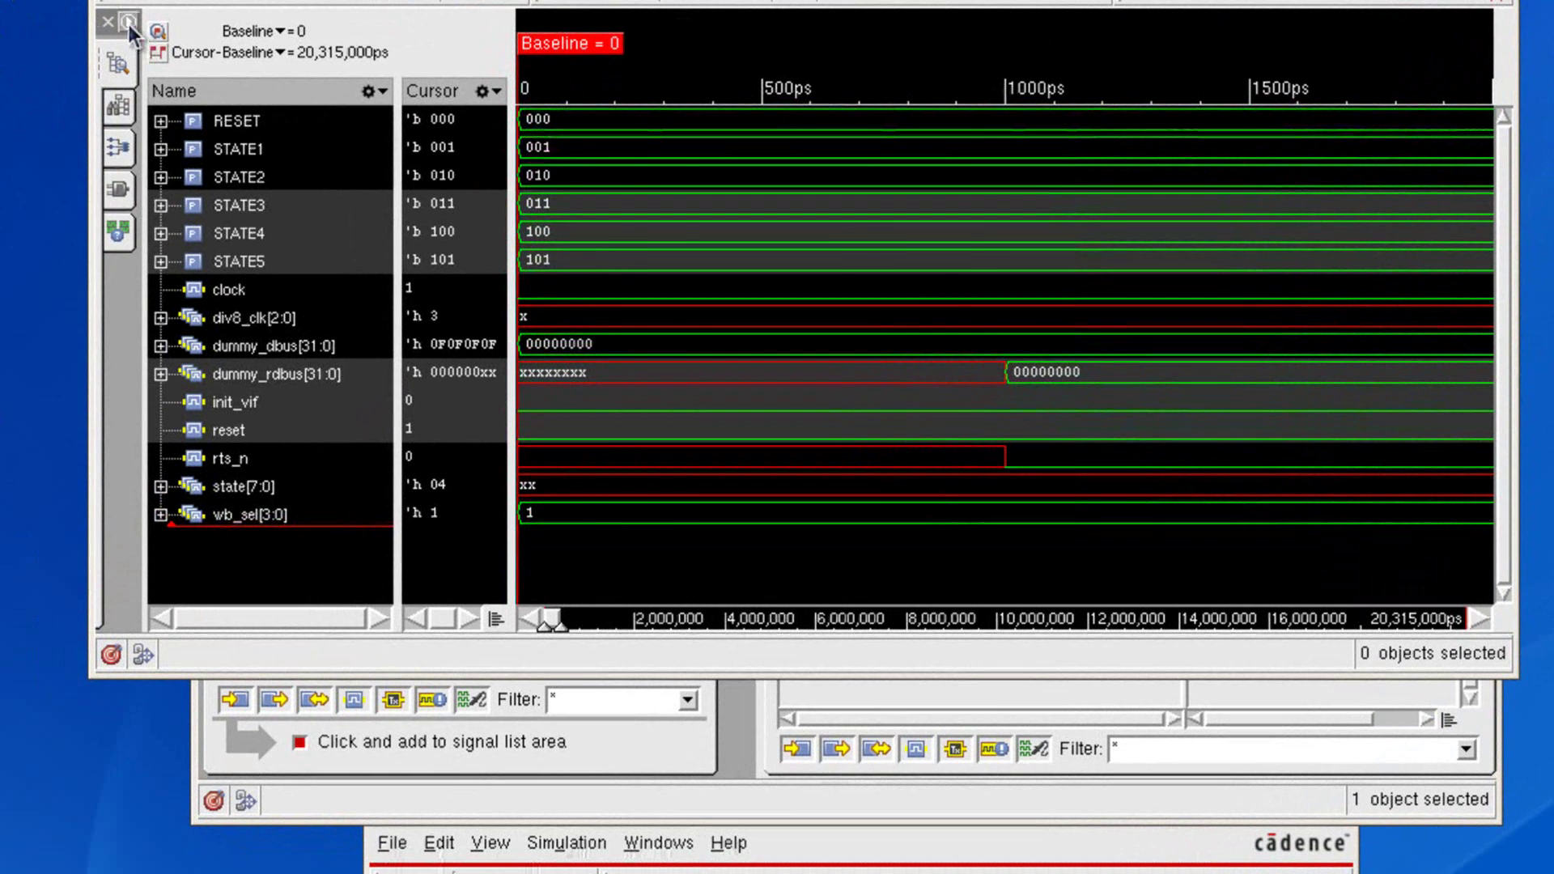
pyautogui.click(207, 219)
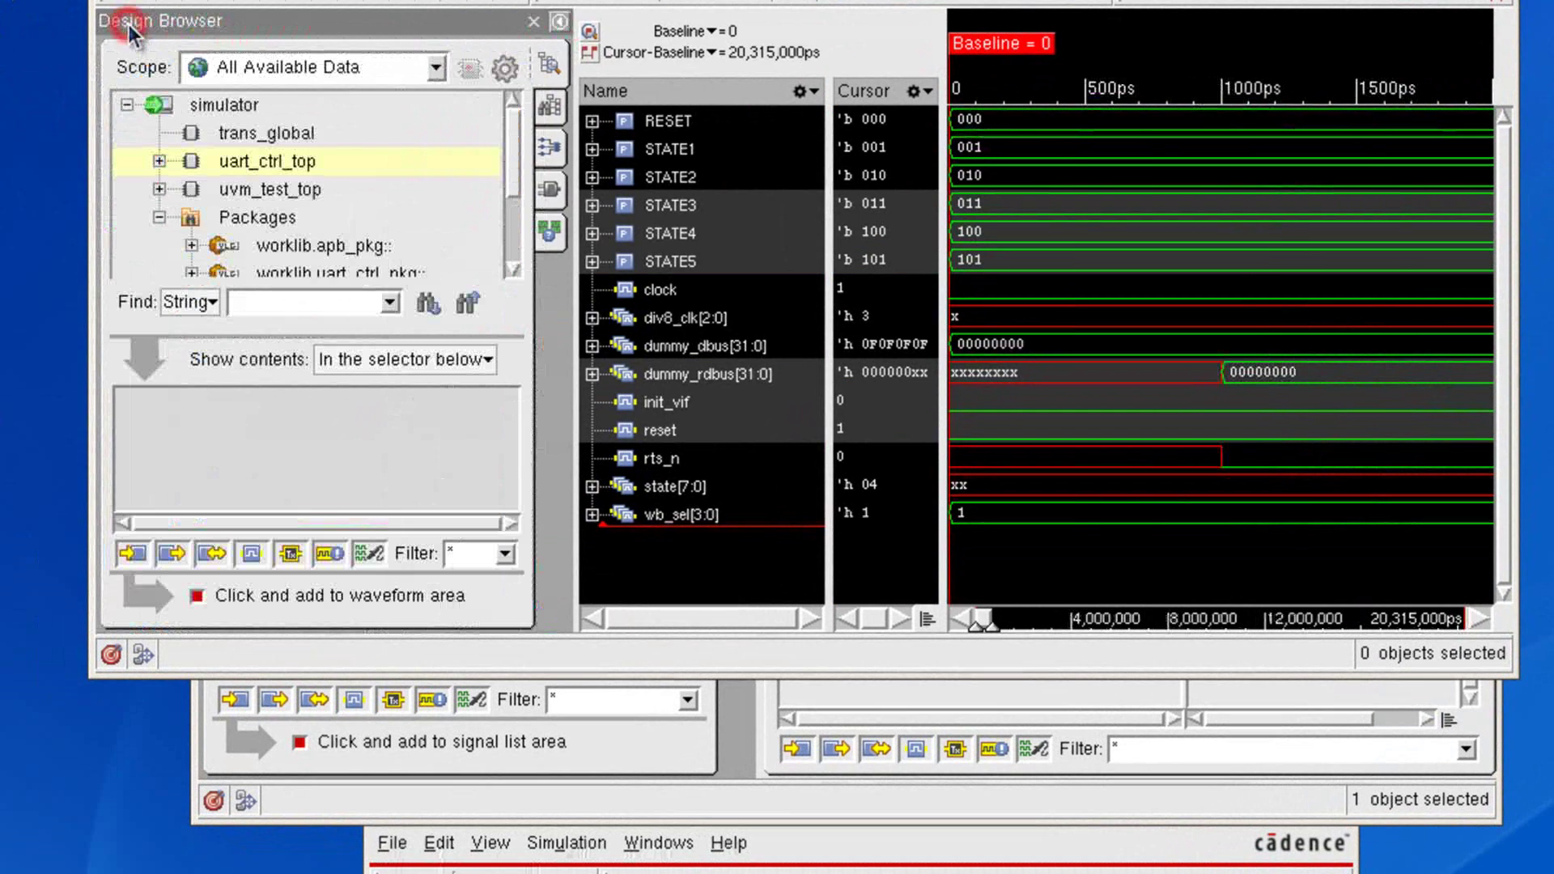
# Under uart_ctrl_top, select apb_si0 and add has_coverage, pclock, penable, prwd and psel to Waveform 2.
pyautogui.click(160, 161)
pyautogui.click(270, 217)
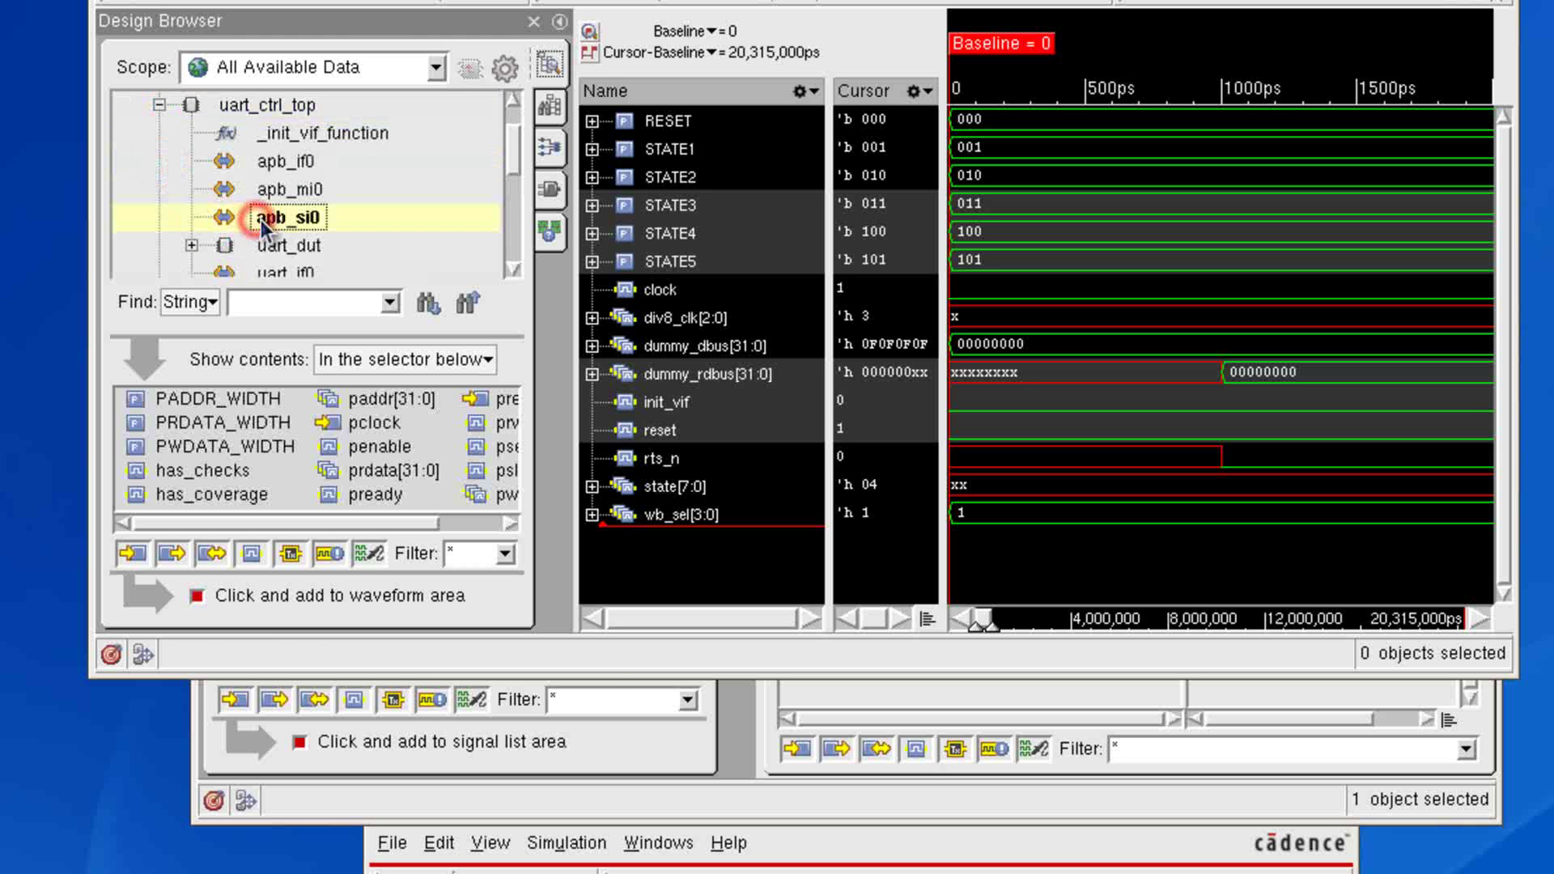
pyautogui.moveTo(350, 679); pyautogui.dragTo(348, 844)
pyautogui.click(209, 580)
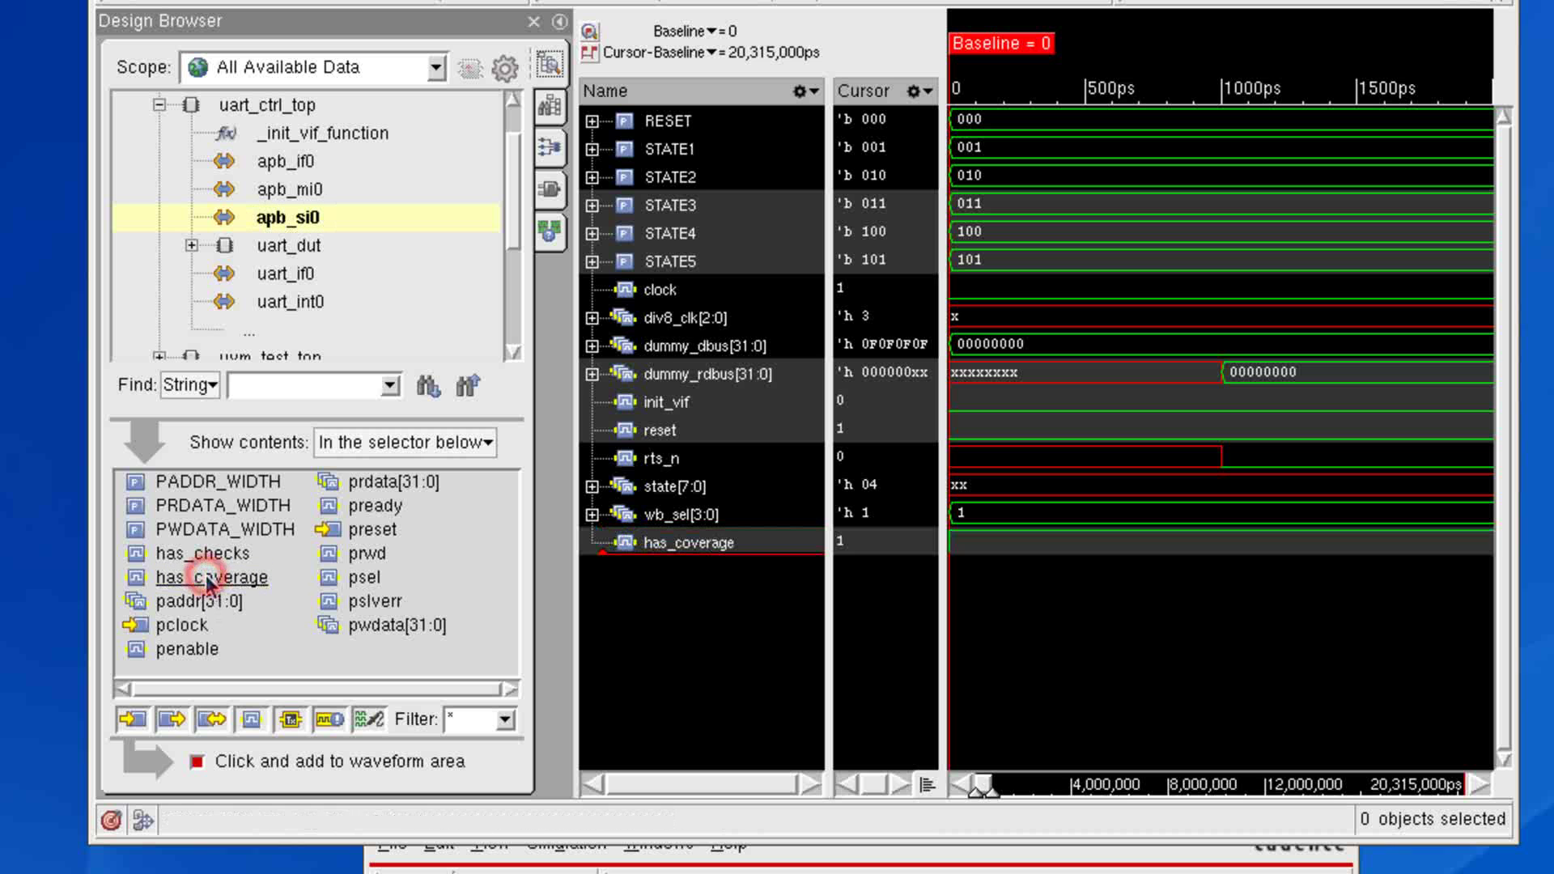
pyautogui.click(185, 628)
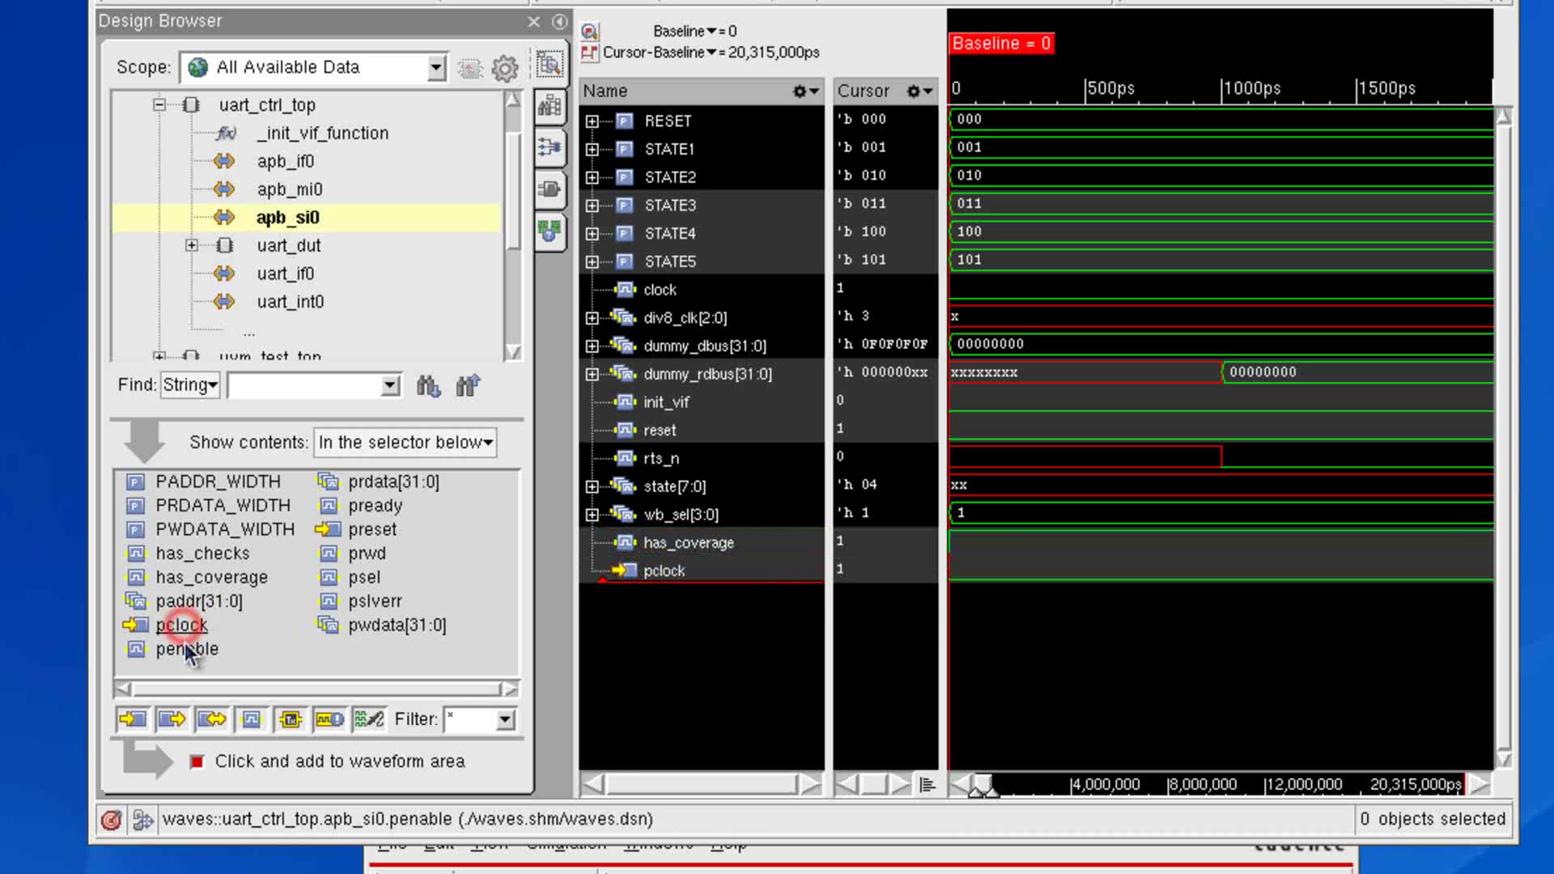
pyautogui.click(191, 649)
pyautogui.click(365, 554)
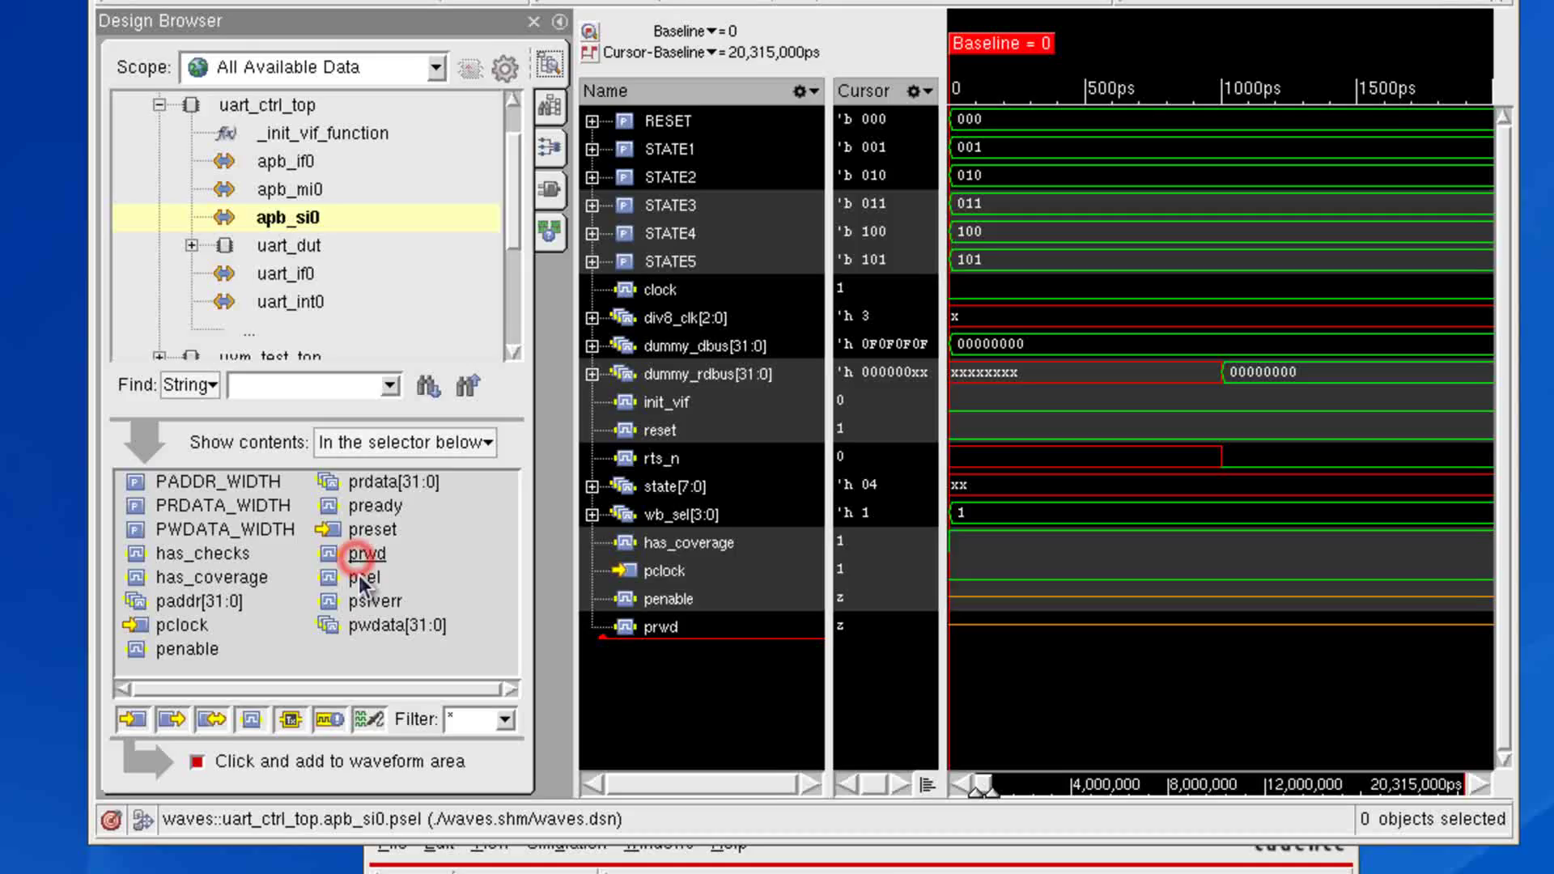
pyautogui.click(364, 576)
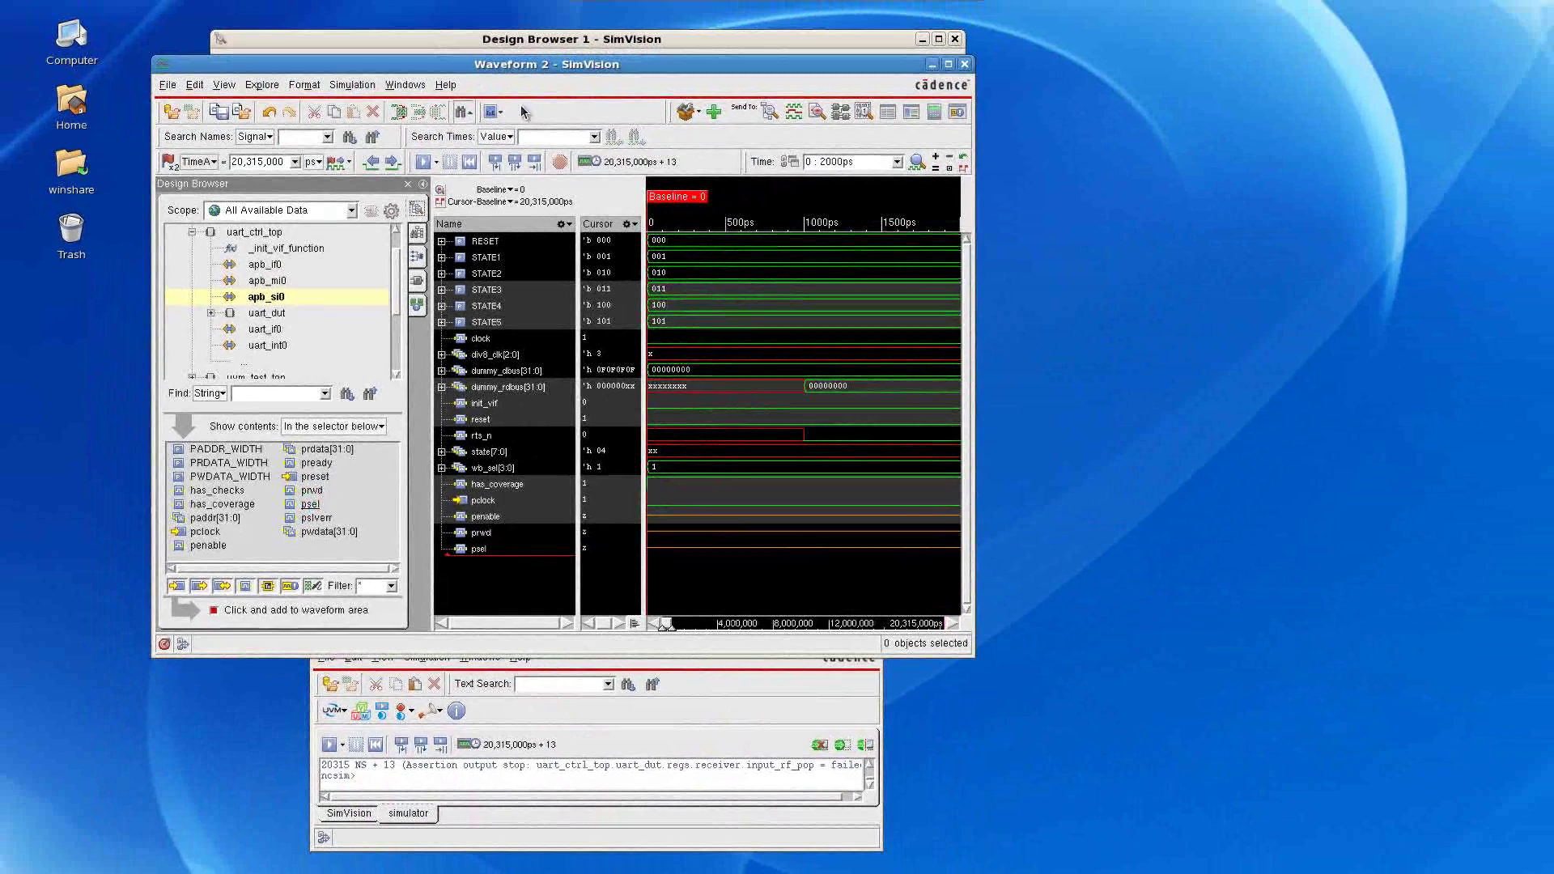
# Shift Waveform 2 to the right and raise Design Browser 1 showing apb0's members.
pyautogui.moveTo(519, 74); pyautogui.dragTo(1059, 123)
pyautogui.click(815, 43)
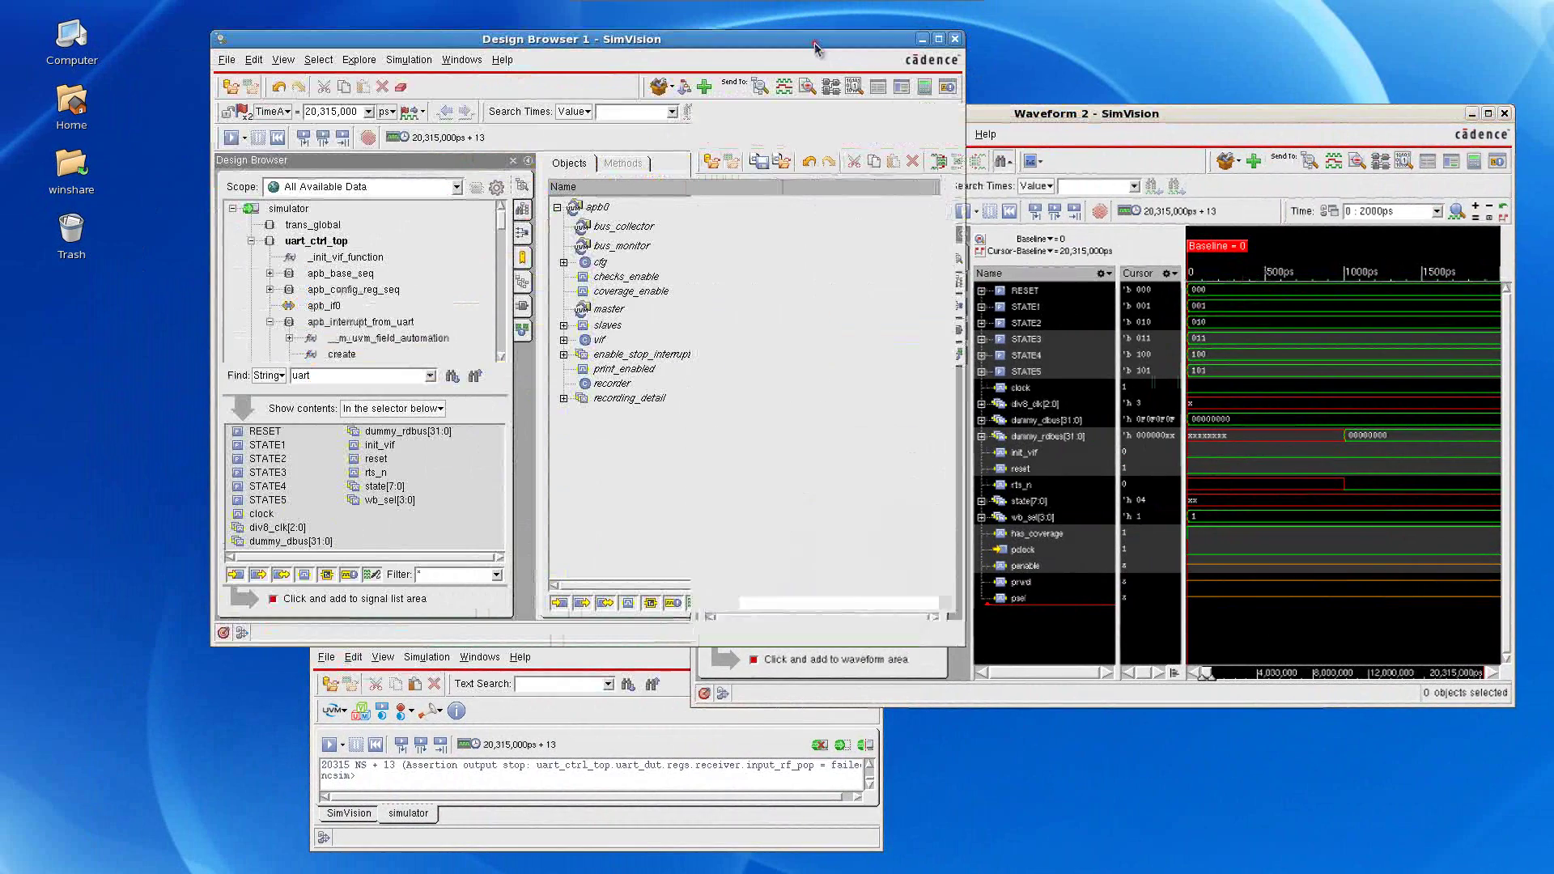